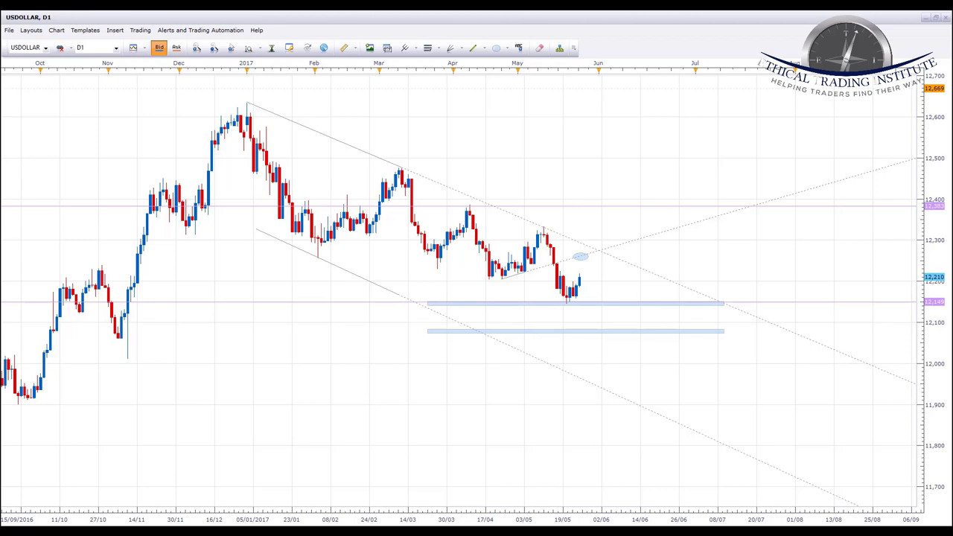
Step: Review the US dollar index daily chart and its trend channel, and switch the chart to USOil to view its support zones
scroll(666, 345, down, 2)
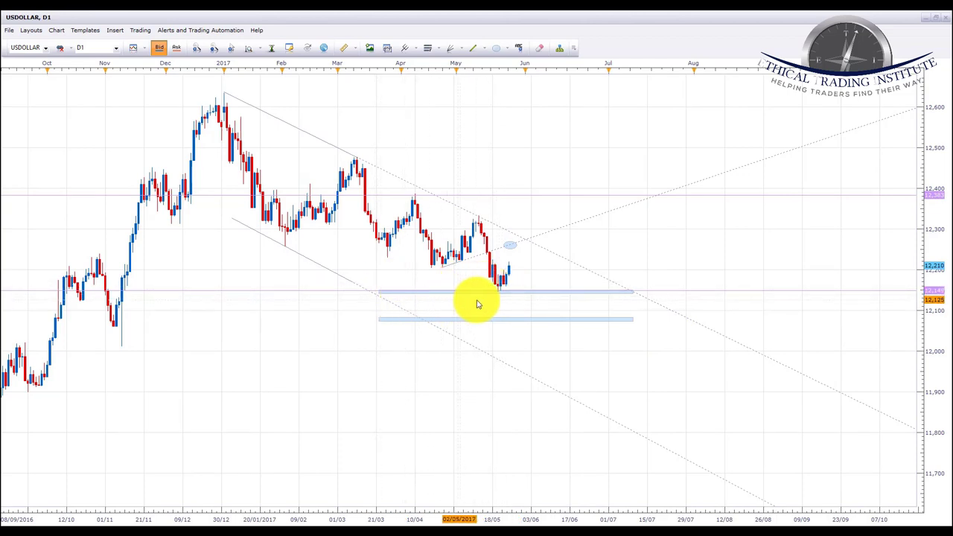
drag(667, 264, 632, 263)
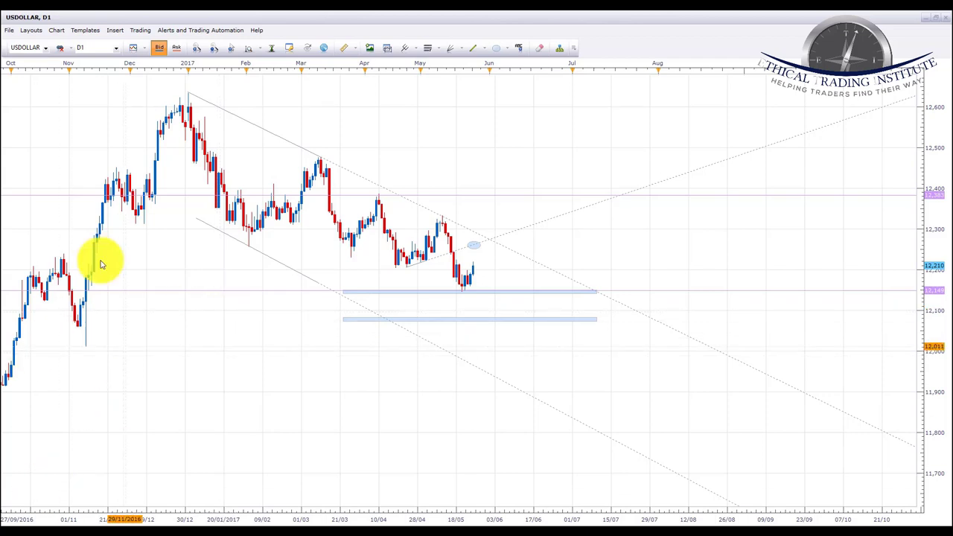
click(49, 48)
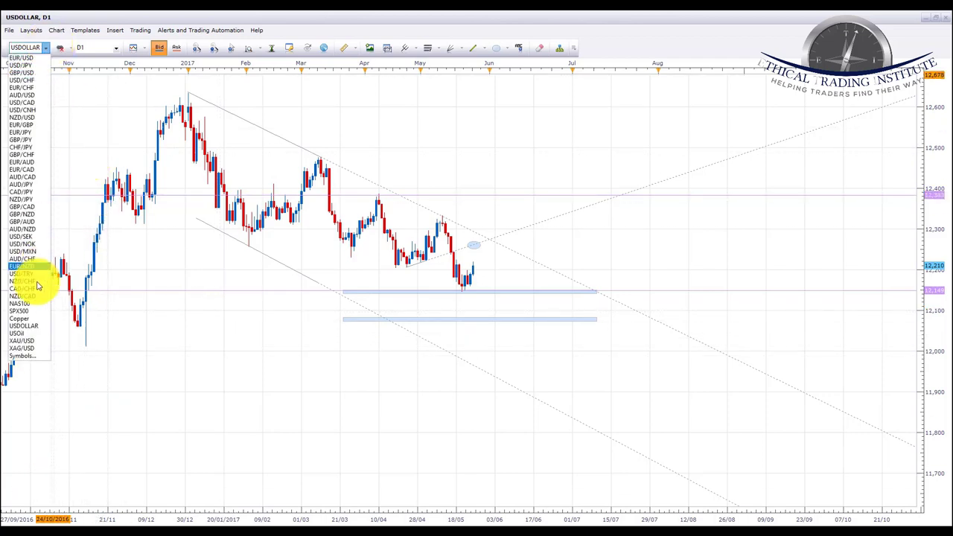
click(26, 335)
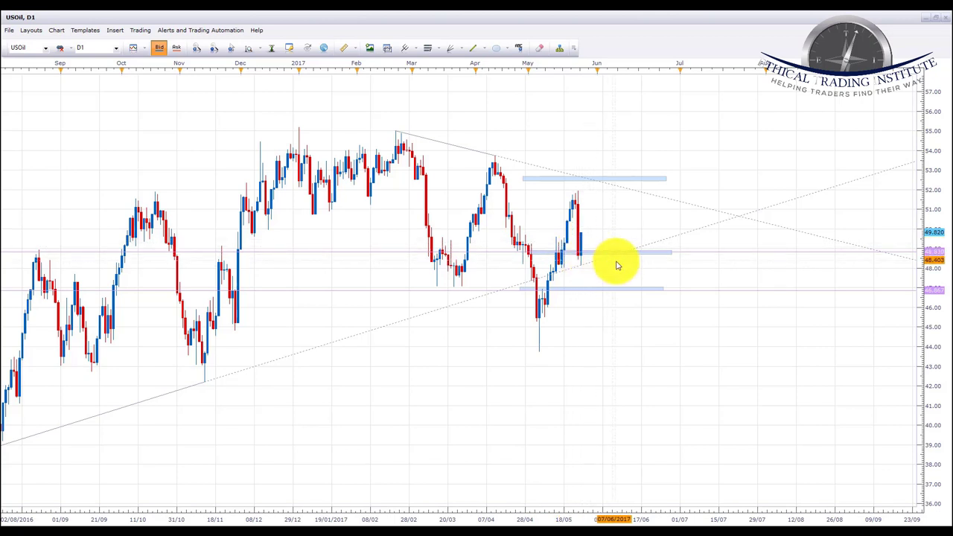
drag(666, 228, 632, 230)
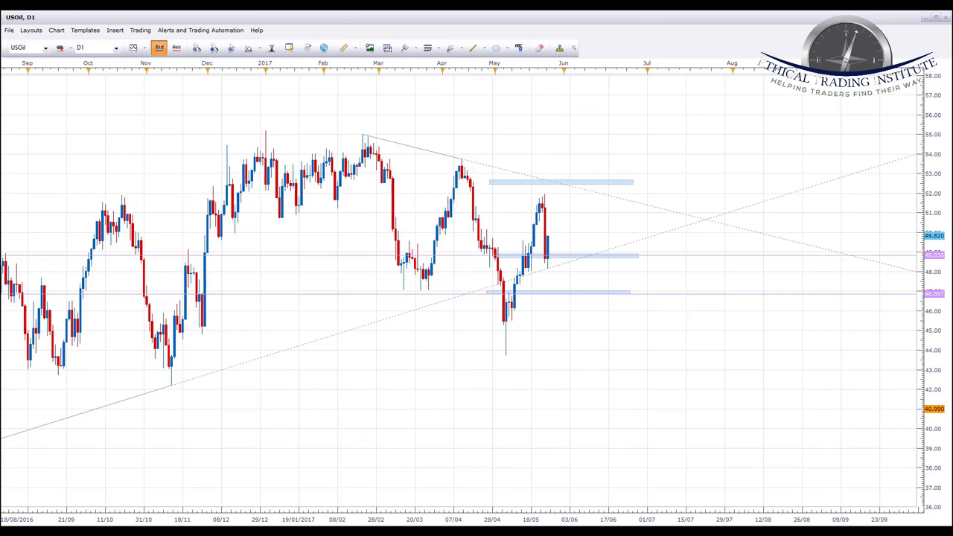
Step: Show the EUR/USD daily chart, followed by the USD/JPY daily chart, to review their trendlines and price zones
click(44, 48)
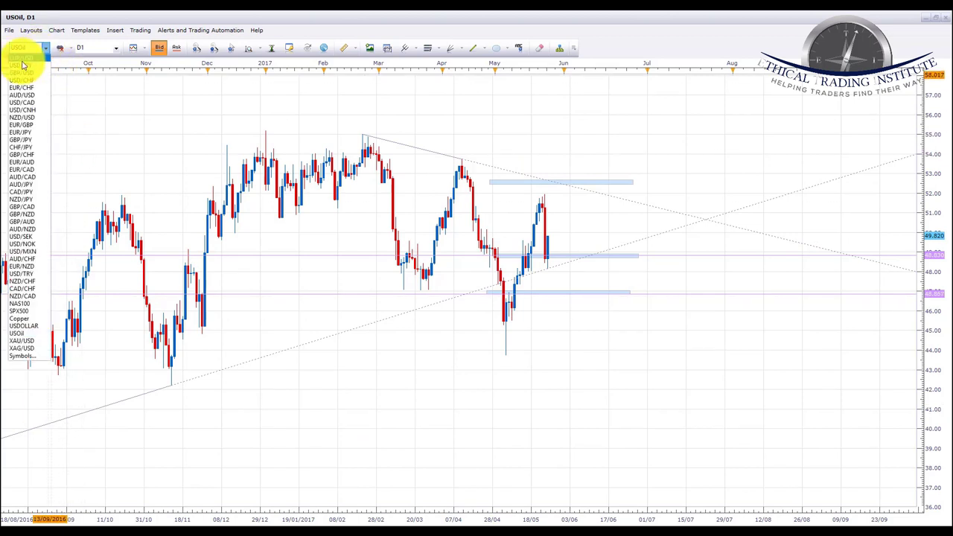
click(21, 59)
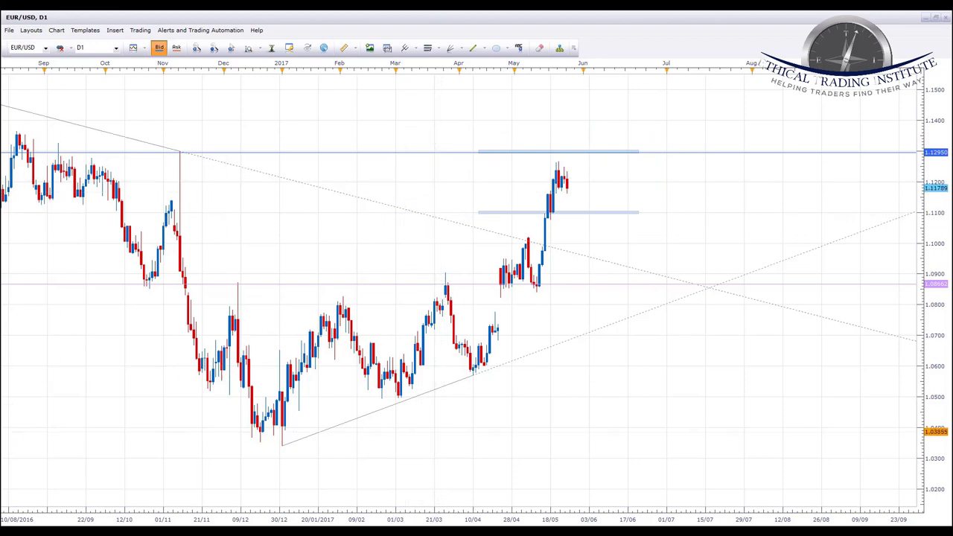
click(30, 47)
click(29, 247)
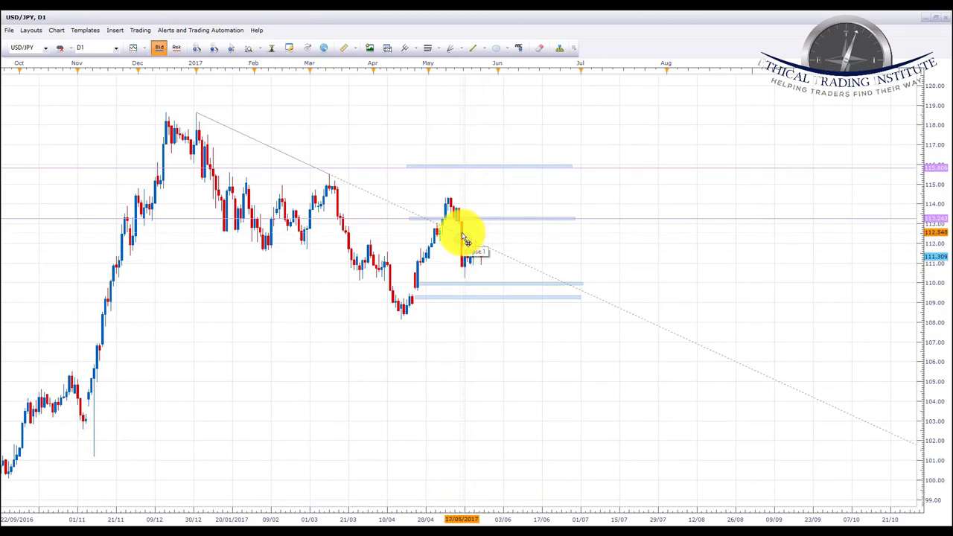
click(464, 239)
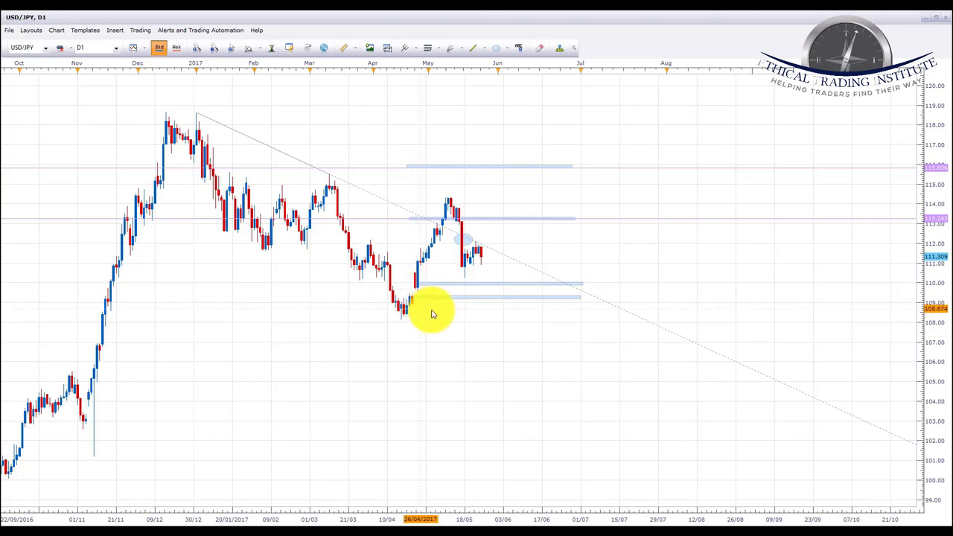
drag(531, 335, 548, 345)
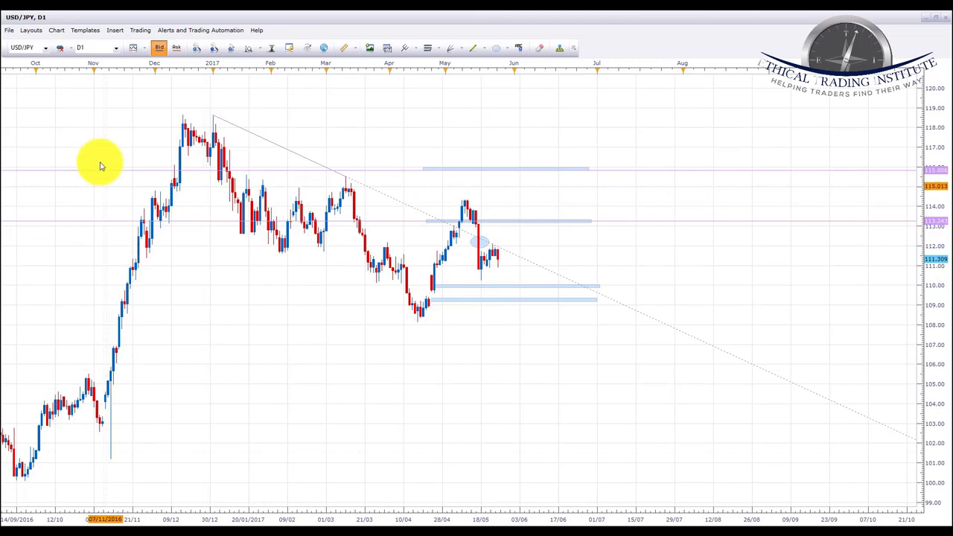
Step: Switch the daily chart to GBP/USD for review, followed by USD/CHF
click(46, 46)
click(20, 72)
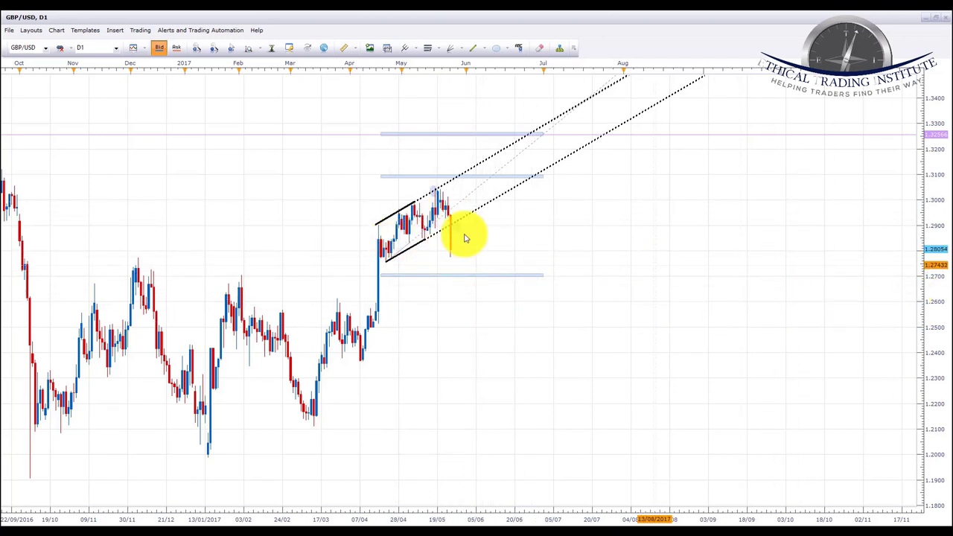
click(45, 49)
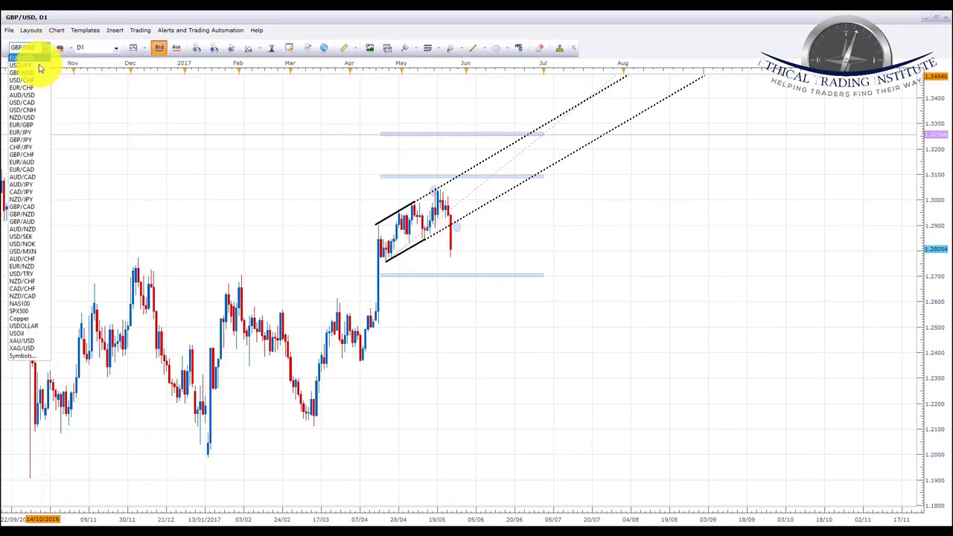
click(28, 80)
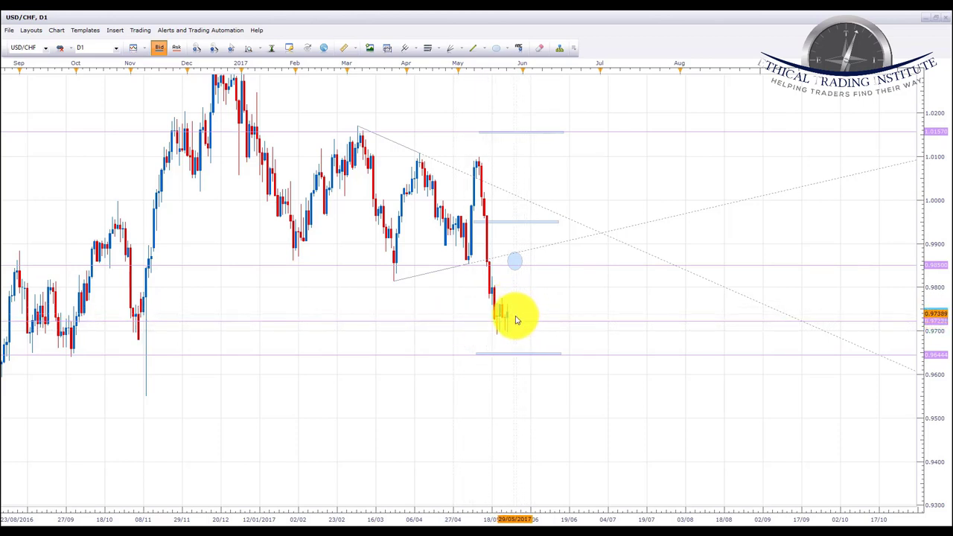
Step: Display the AUD/USD daily chart with its descending channel, followed by the USD/CAD daily chart
click(47, 49)
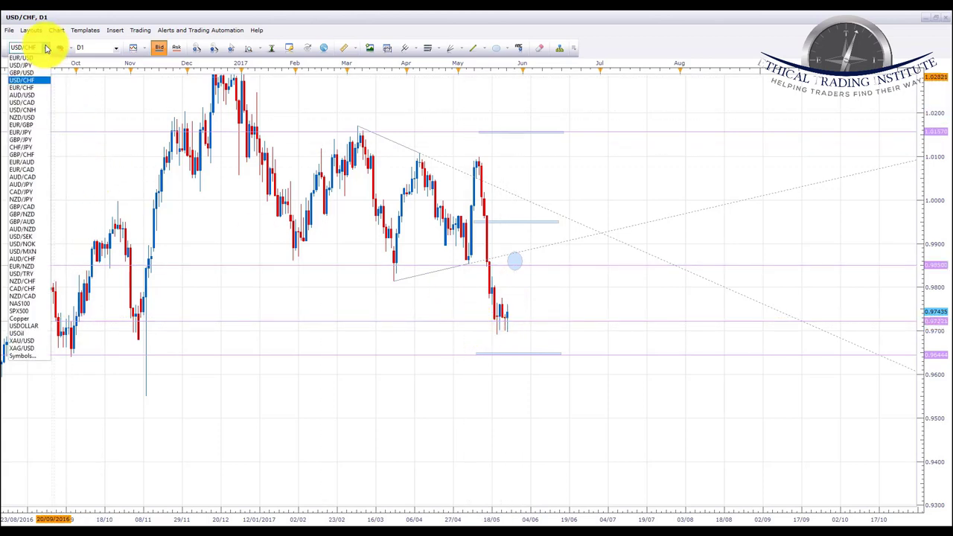
click(25, 97)
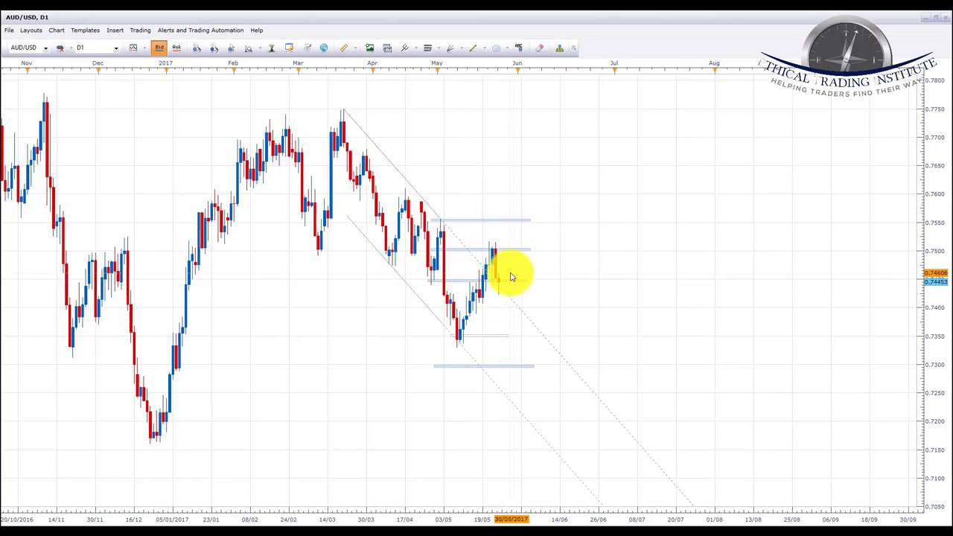
click(44, 47)
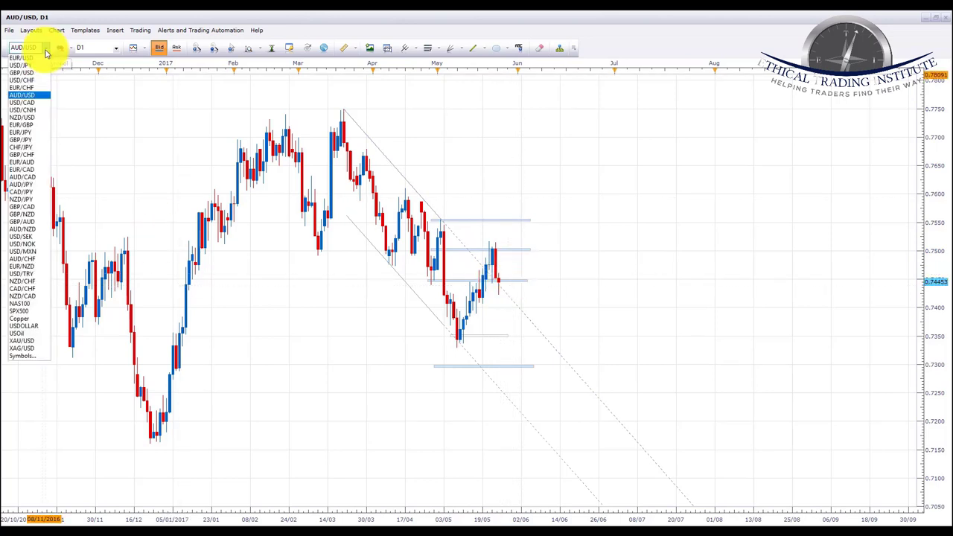
click(30, 105)
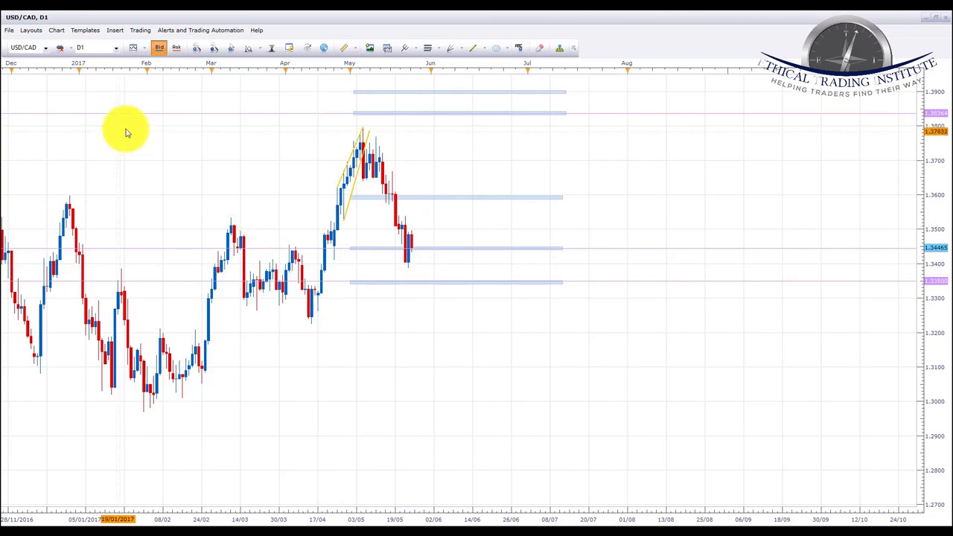
Step: Switch the daily chart to NZD/USD and examine recent price action around its trendlines and marked zones
click(46, 48)
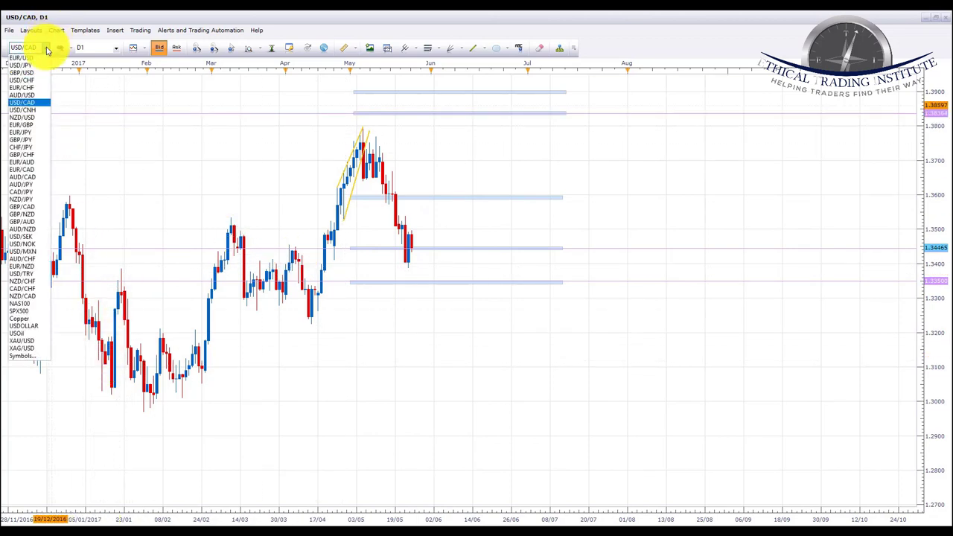
click(32, 118)
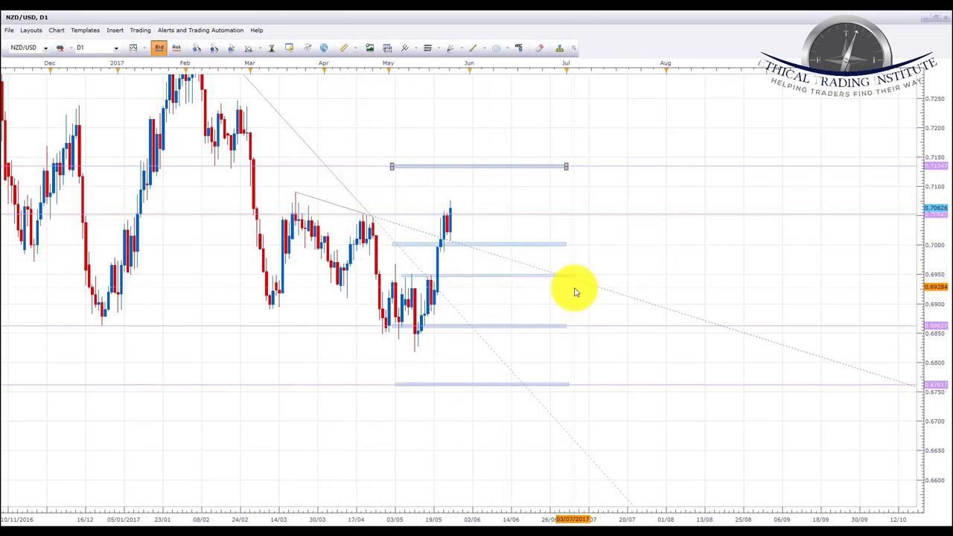
click(347, 211)
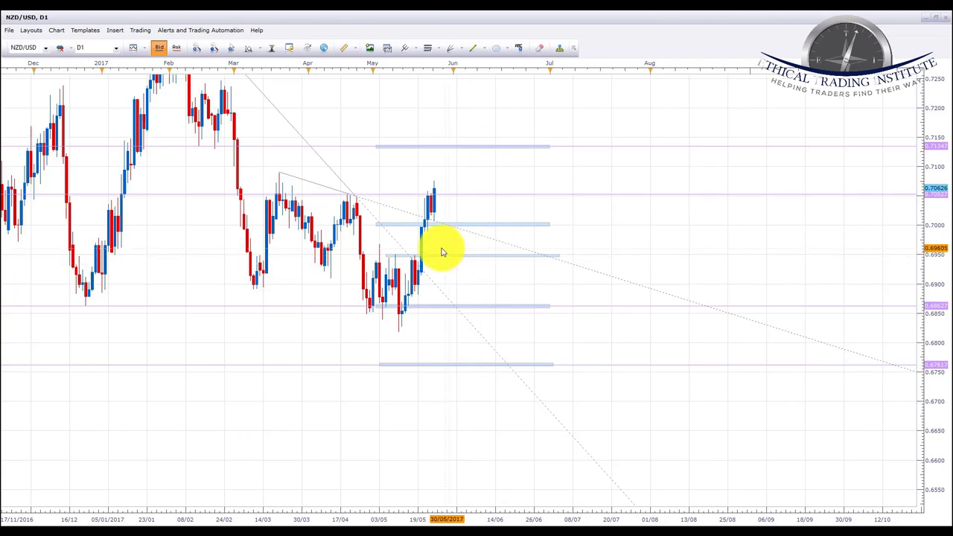
drag(251, 131, 275, 156)
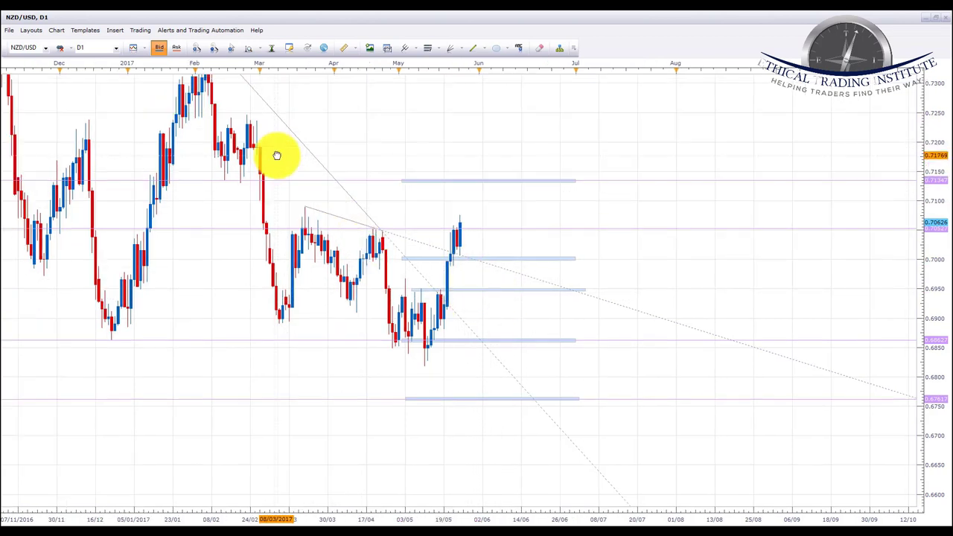
Step: Switch the daily chart to EUR/GBP and examine price against the marked zones above the descending trendline
click(46, 48)
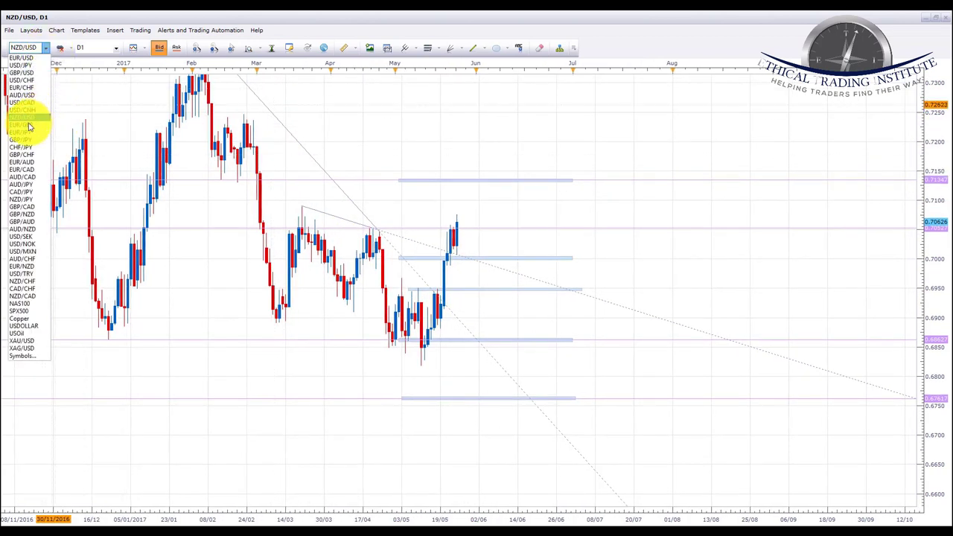
click(19, 123)
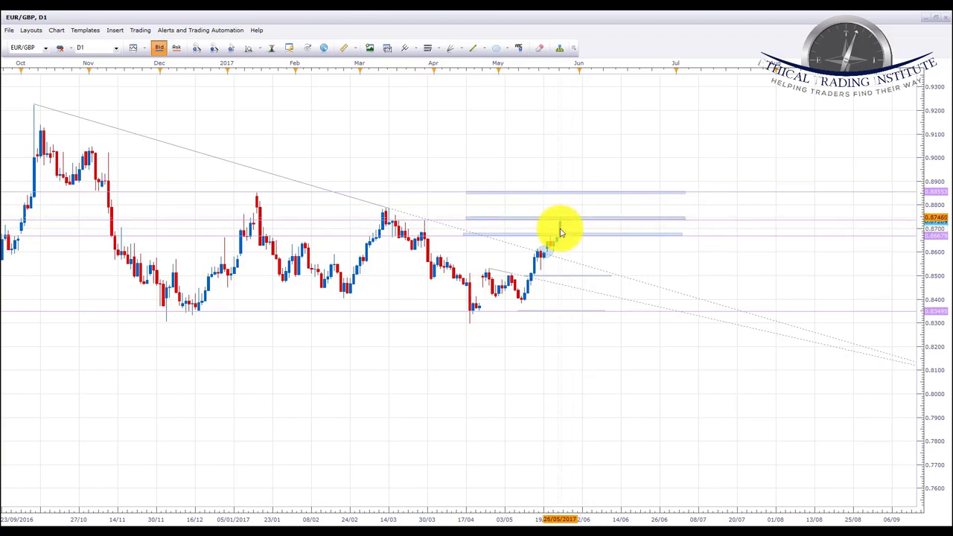
drag(647, 241, 560, 251)
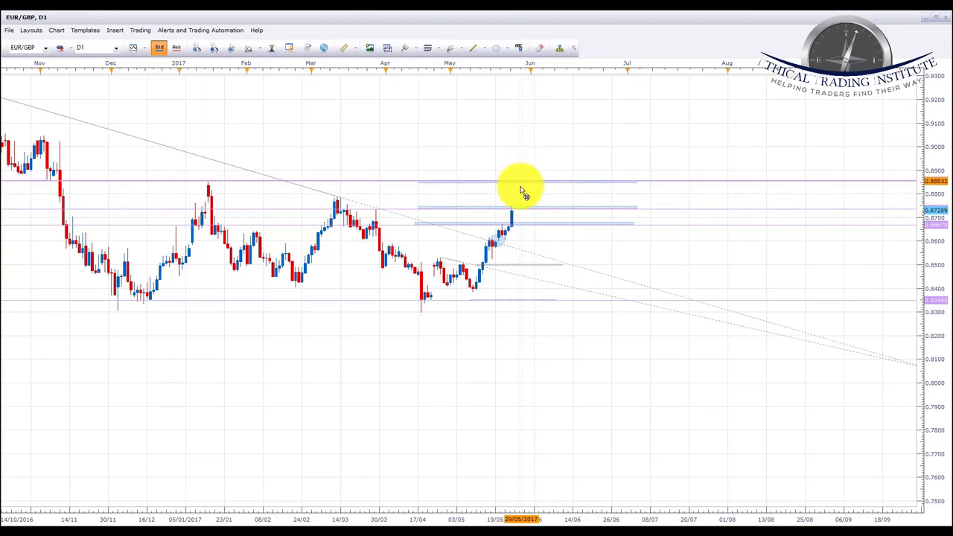
click(519, 197)
Step: Show the EUR/JPY daily chart, followed by the GBP/JPY daily chart, to review their marked price zones
click(26, 47)
click(24, 134)
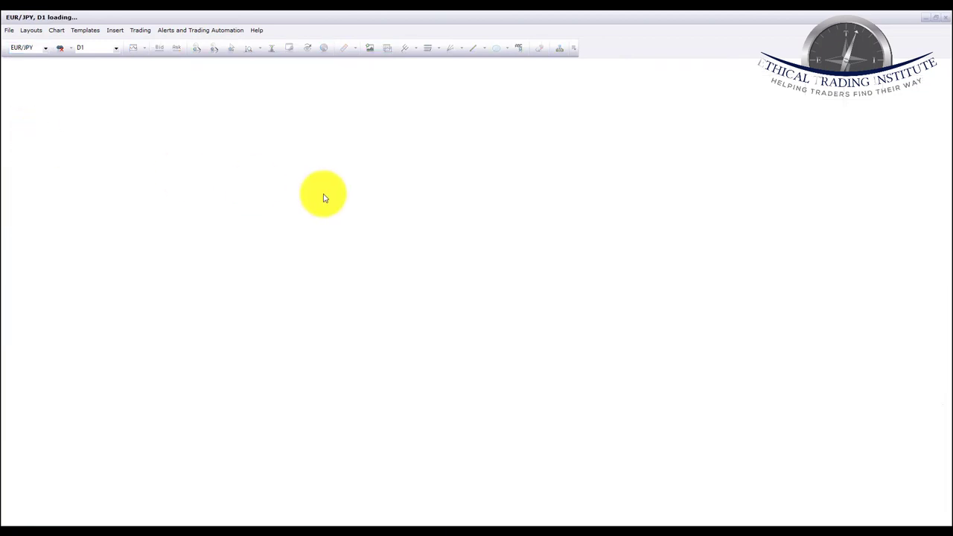
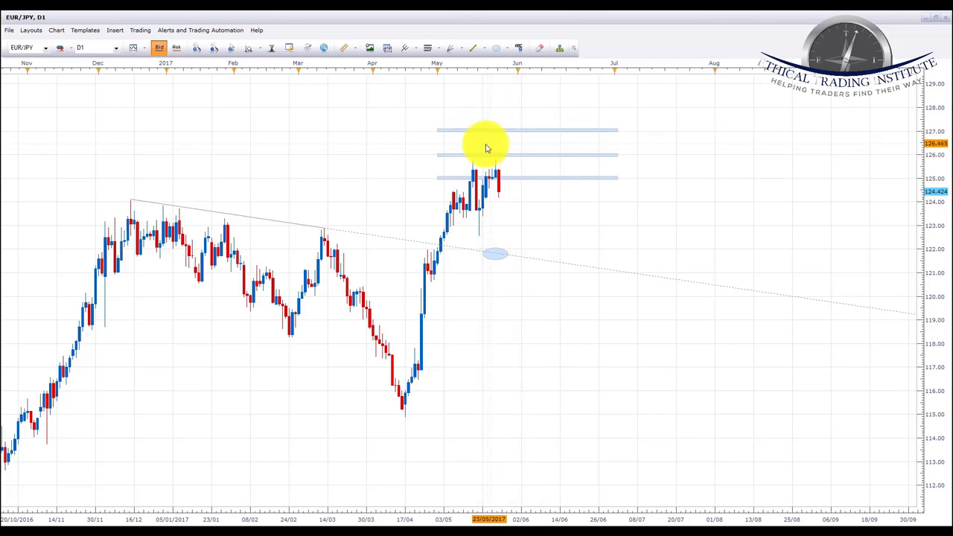
click(41, 47)
click(23, 140)
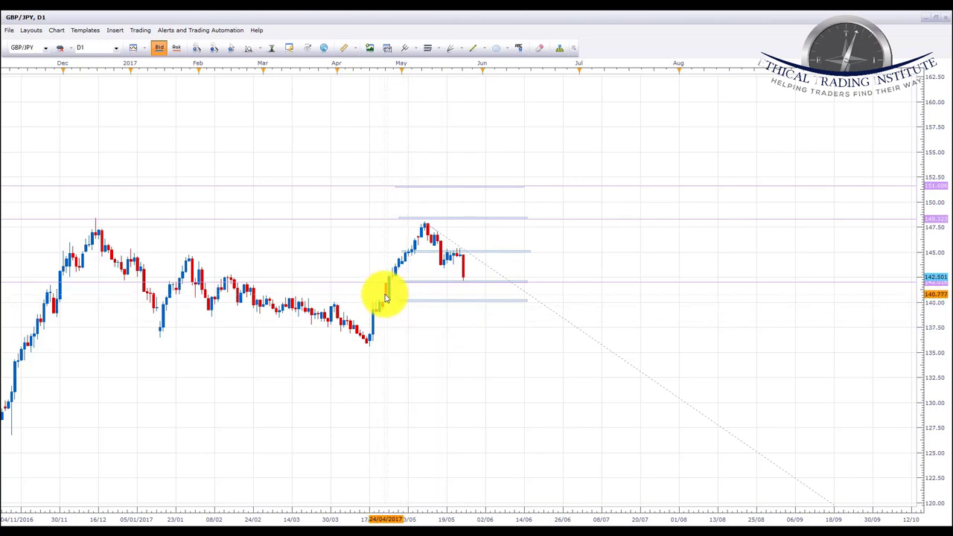
Step: Switch the daily chart to CHF/JPY and examine price around its two descending trendlines
click(45, 47)
click(36, 146)
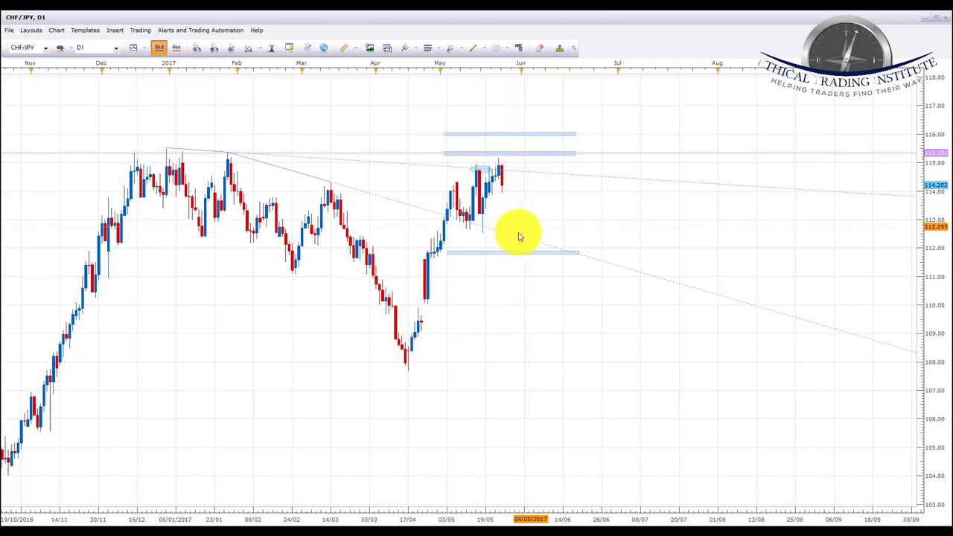
drag(544, 221, 513, 224)
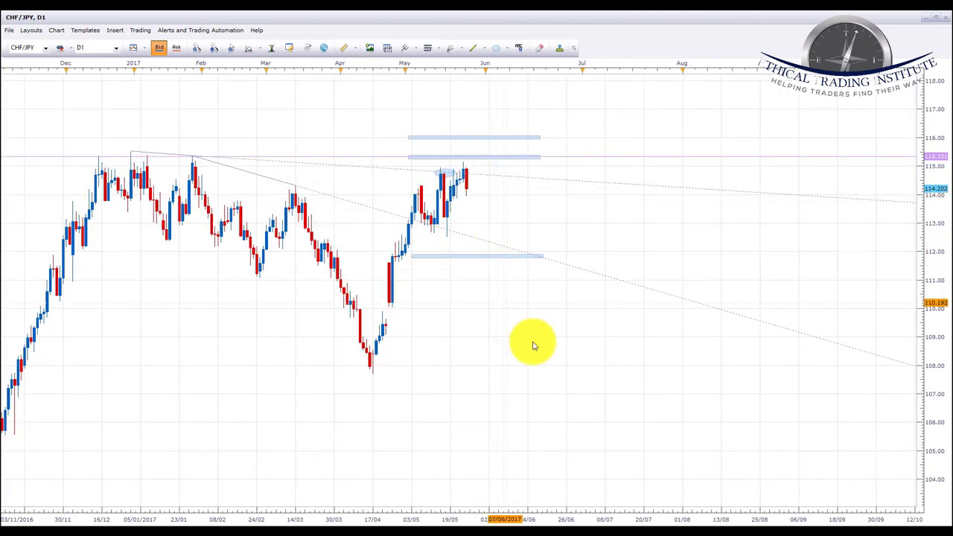
drag(508, 350, 544, 353)
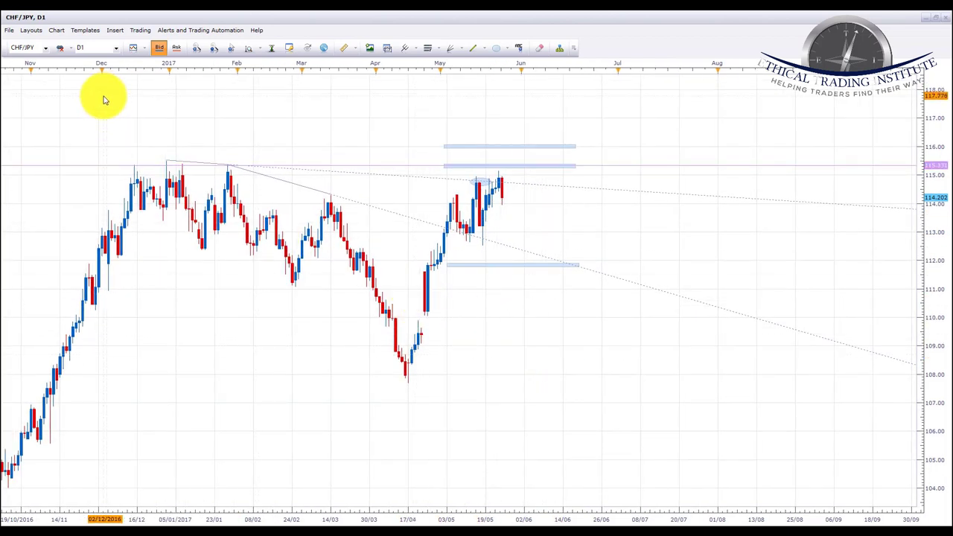
Step: Display the GBP/CHF daily chart to review its marked zones, followed by the EUR/AUD daily chart
click(45, 48)
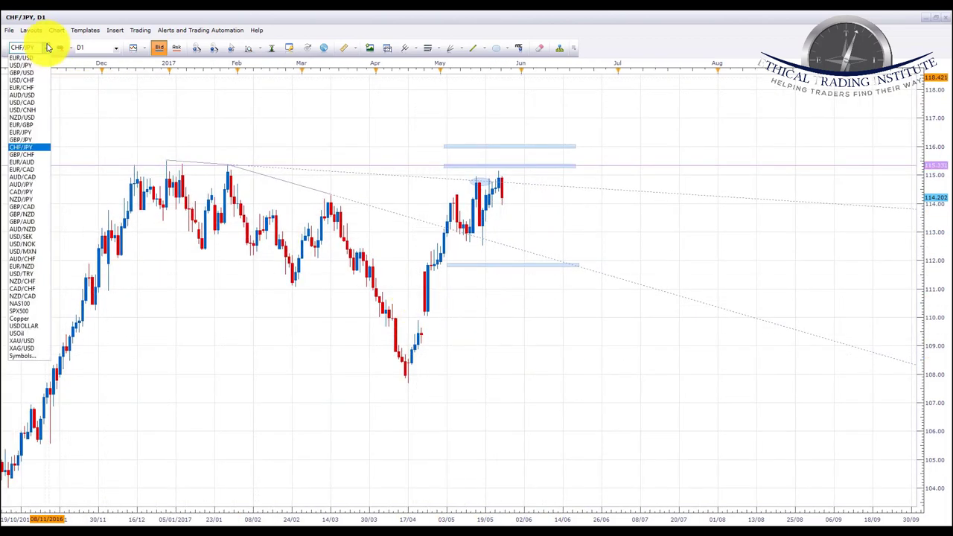
click(25, 156)
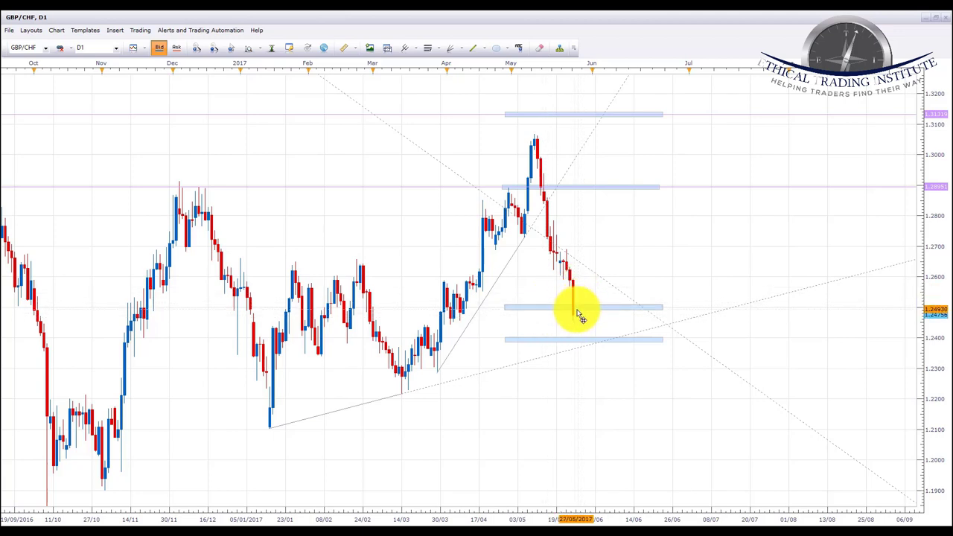
drag(670, 255, 602, 242)
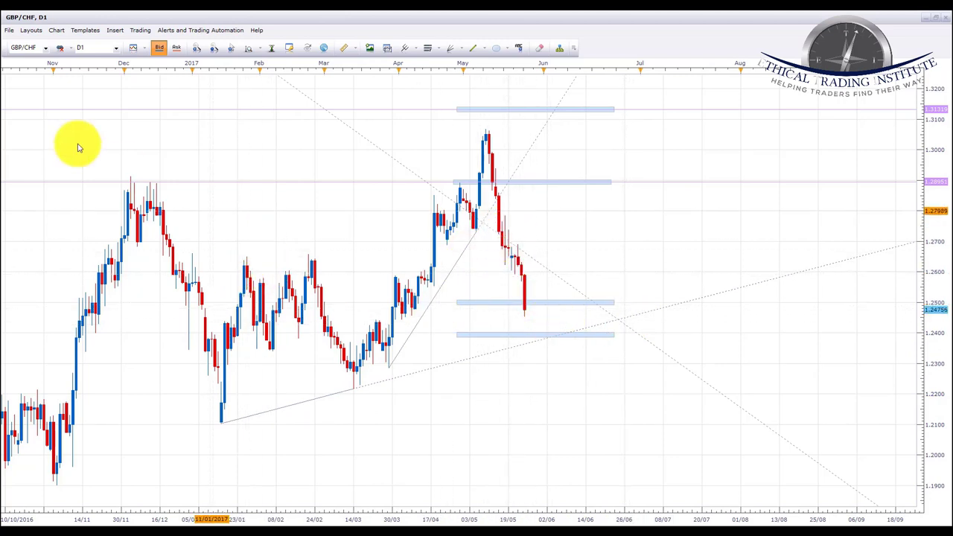
click(48, 49)
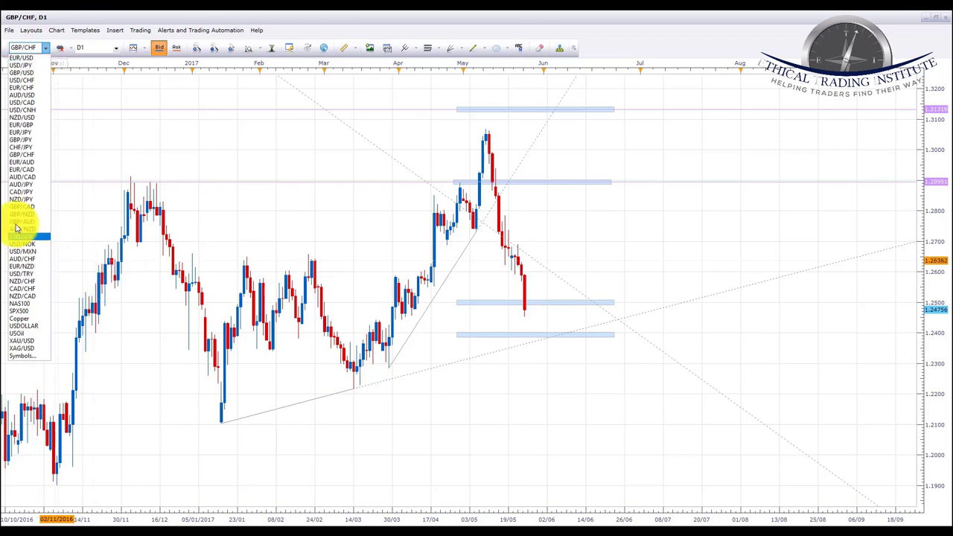
click(24, 166)
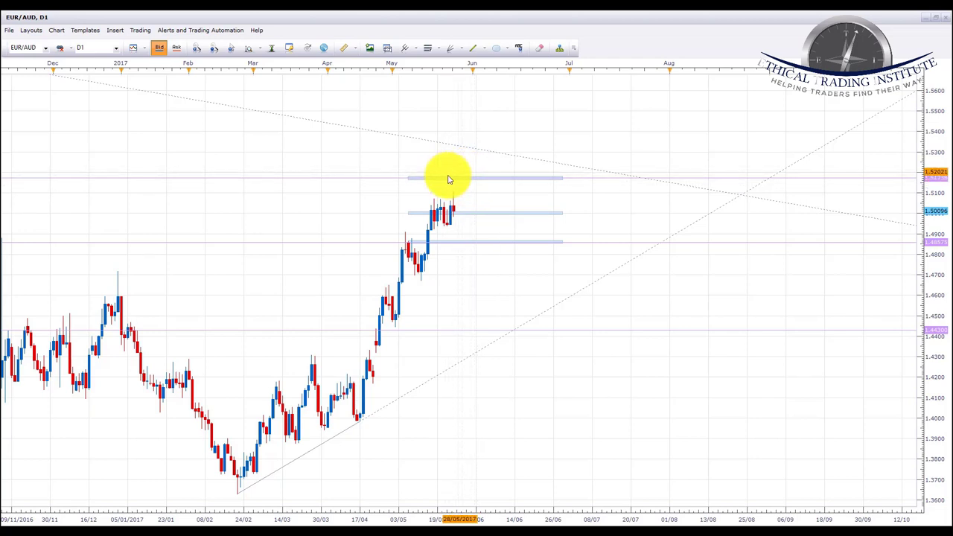
Step: Switch the daily chart to EUR/CAD and examine price between the marked upper zone and the descending trendline
click(46, 47)
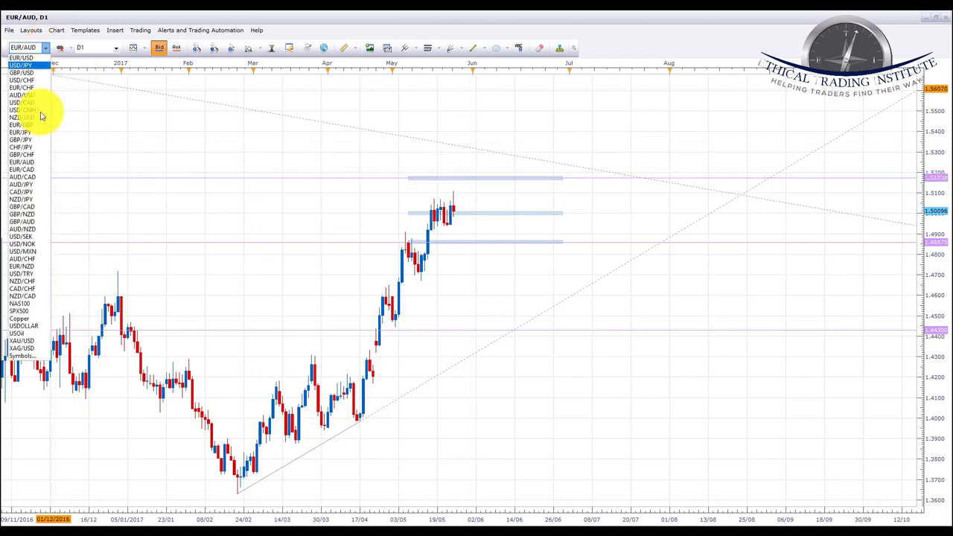
click(27, 170)
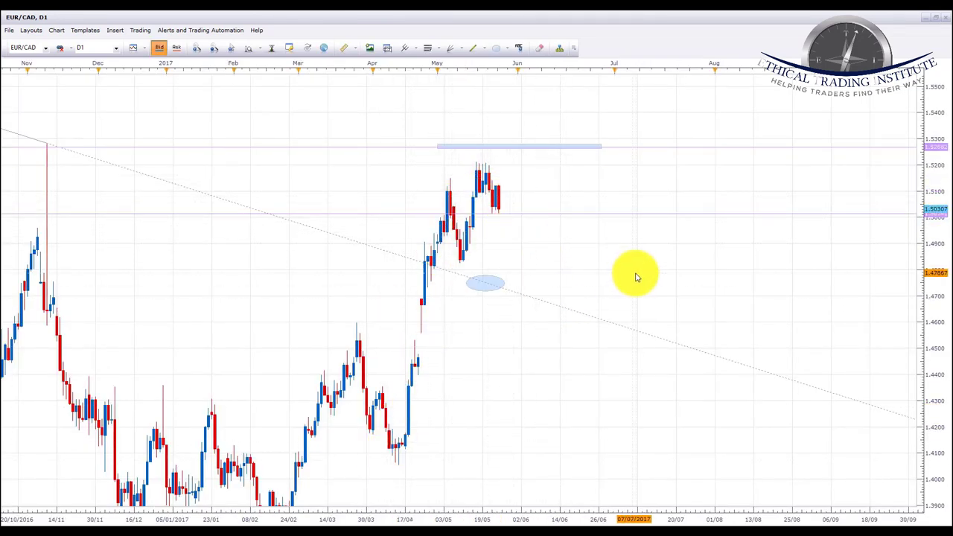
drag(632, 276, 636, 300)
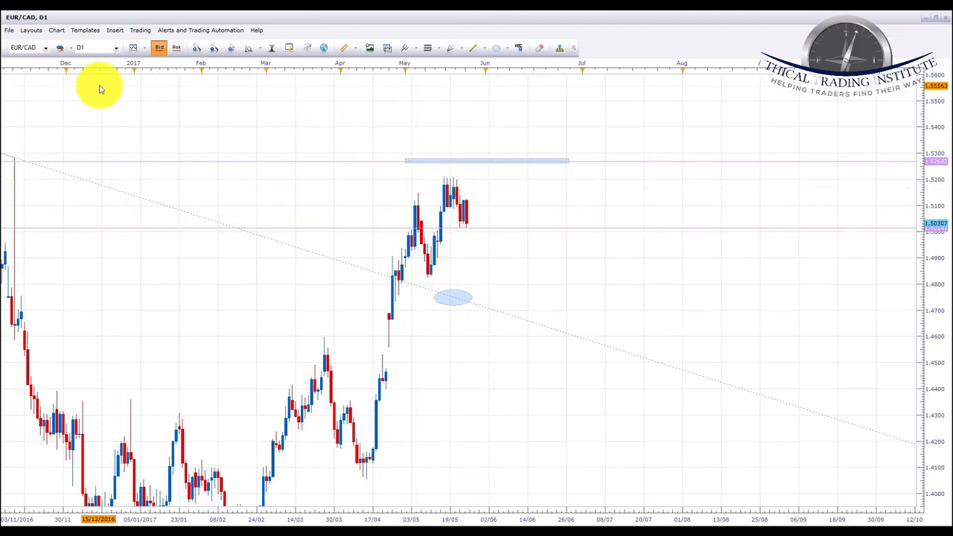
Step: Switch the daily chart to AUD/CAD and examine price against the ascending trendline and the marked zones
click(45, 48)
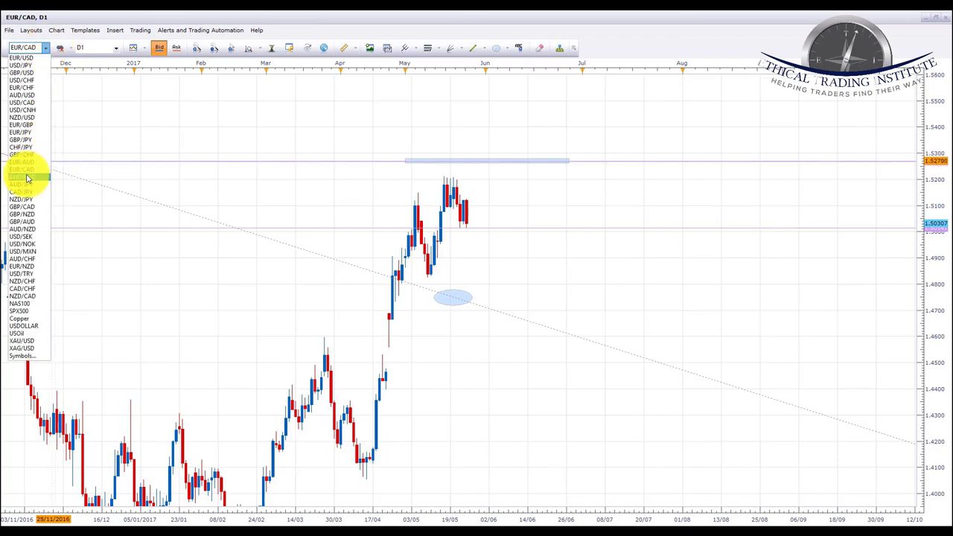
click(27, 177)
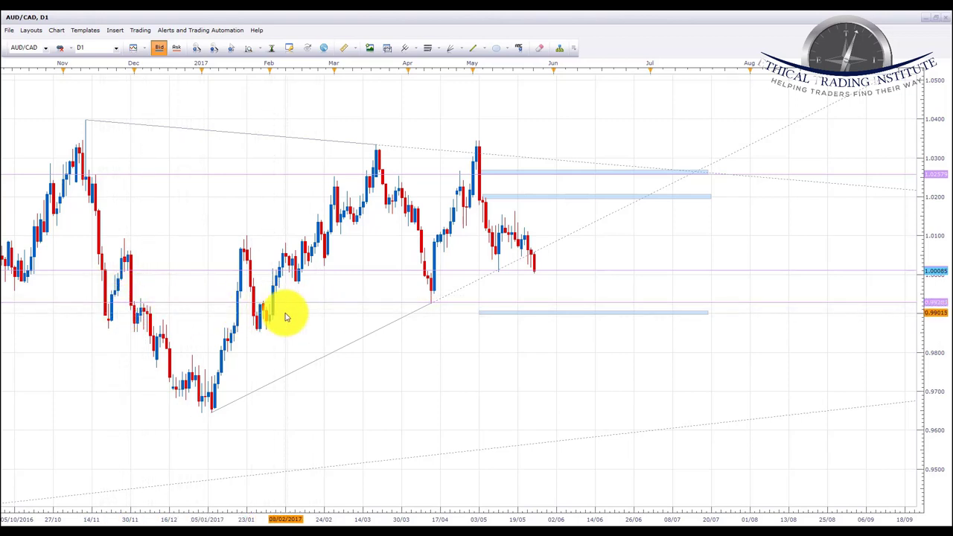
scroll(641, 341, down, 1)
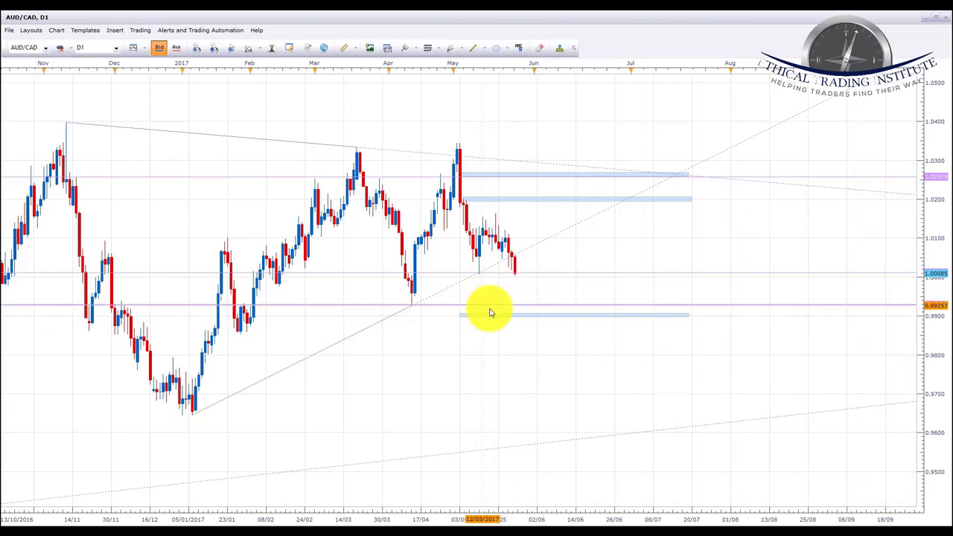
Step: Show the AUD/JPY daily chart, followed by the CAD/JPY daily chart, to review their trendlines and marked zones
click(45, 47)
click(21, 183)
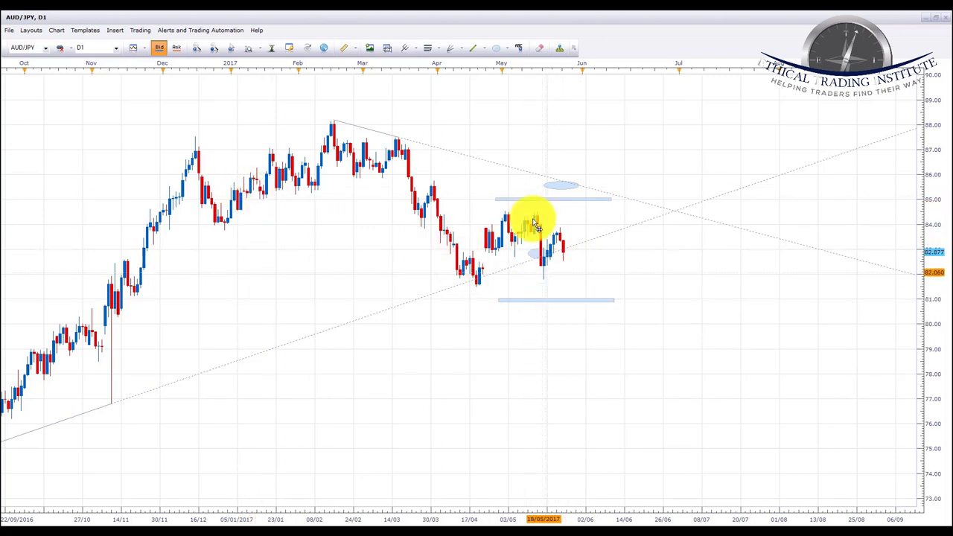
click(46, 48)
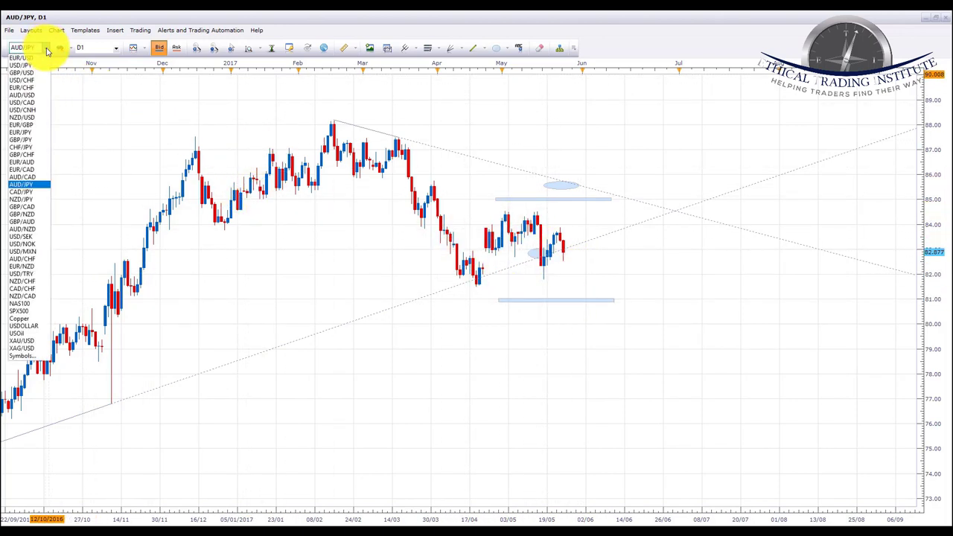
click(34, 186)
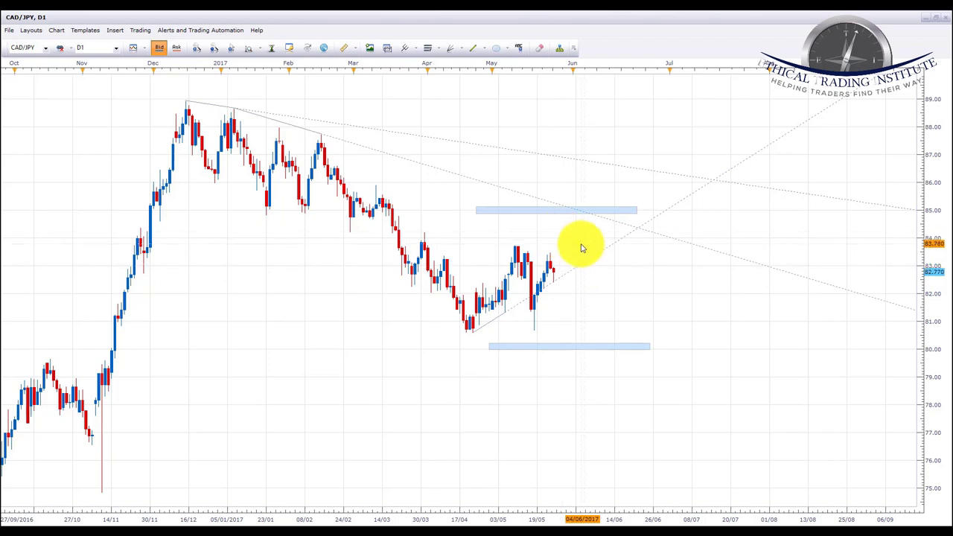
Step: Display the NZD/JPY daily chart to review its marked zones, followed by GBP/CAD with its ascending parallel trendlines
click(44, 48)
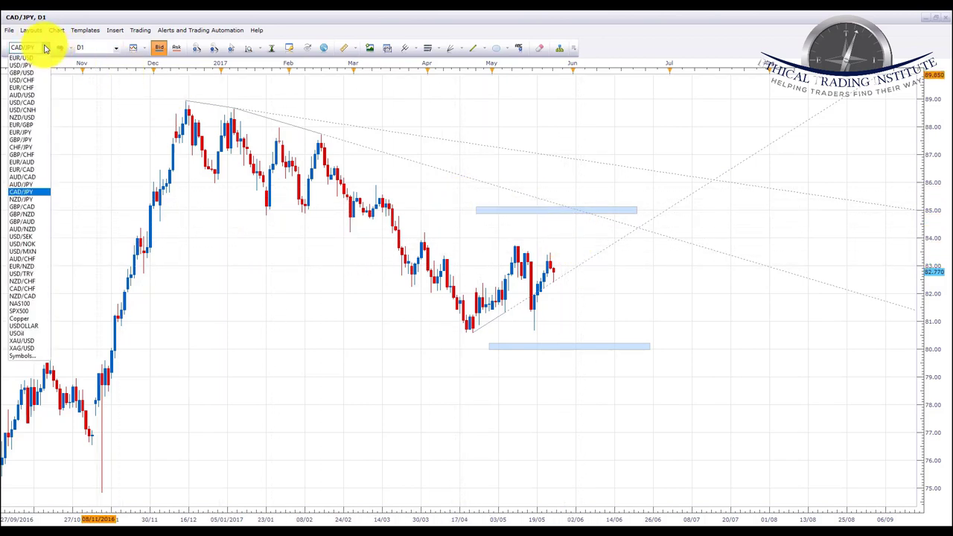
click(21, 201)
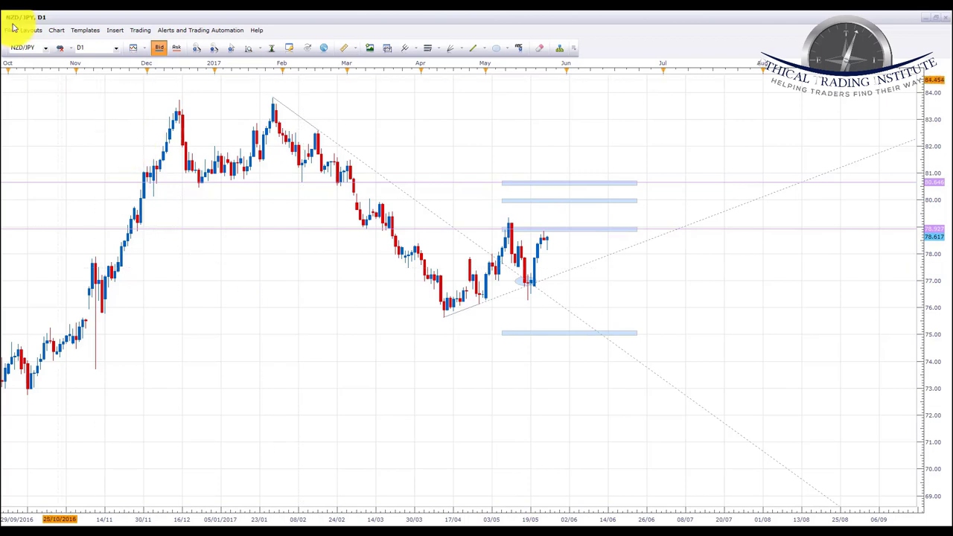
click(45, 49)
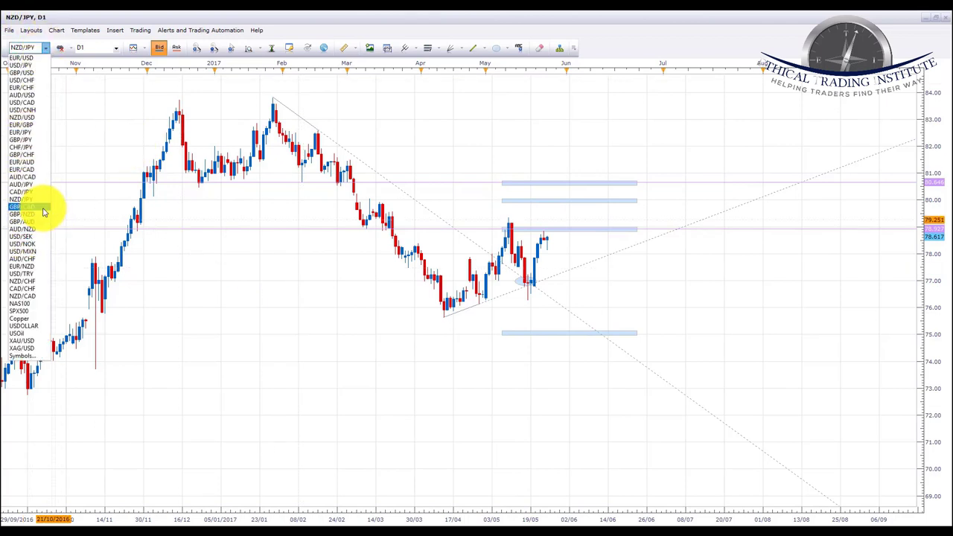
click(24, 208)
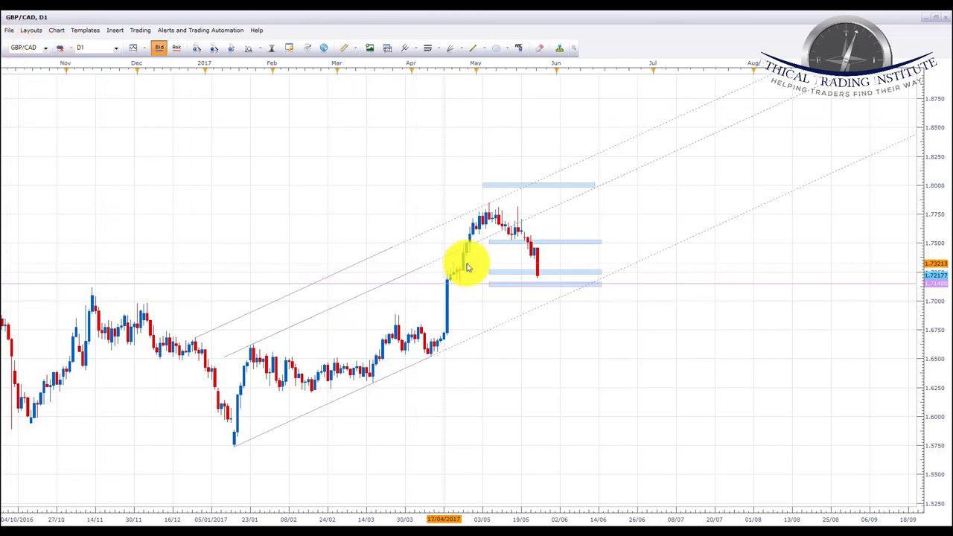
scroll(527, 366, right, 1)
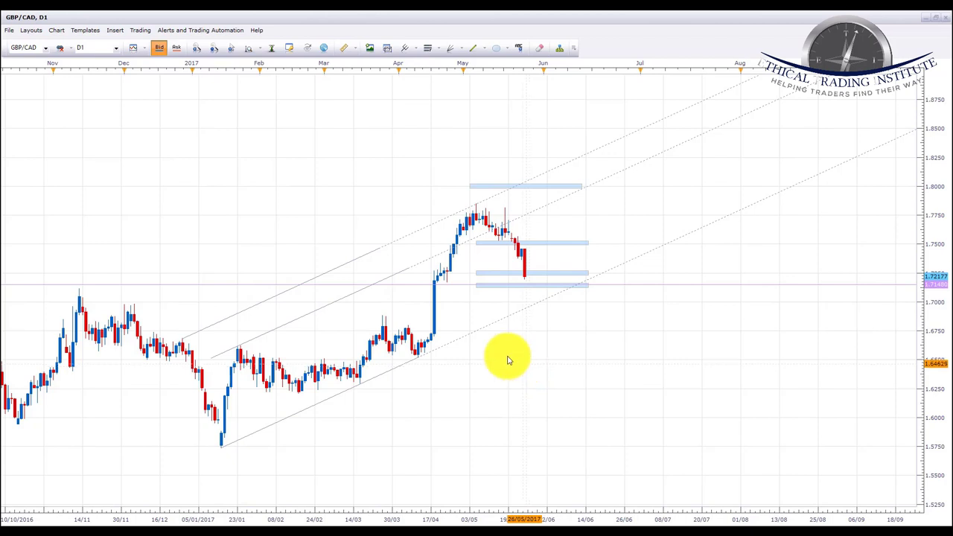
Step: Switch the daily chart to GBP/NZD and examine the latest candles against the lower ascending trendline and horizontal levels
click(45, 49)
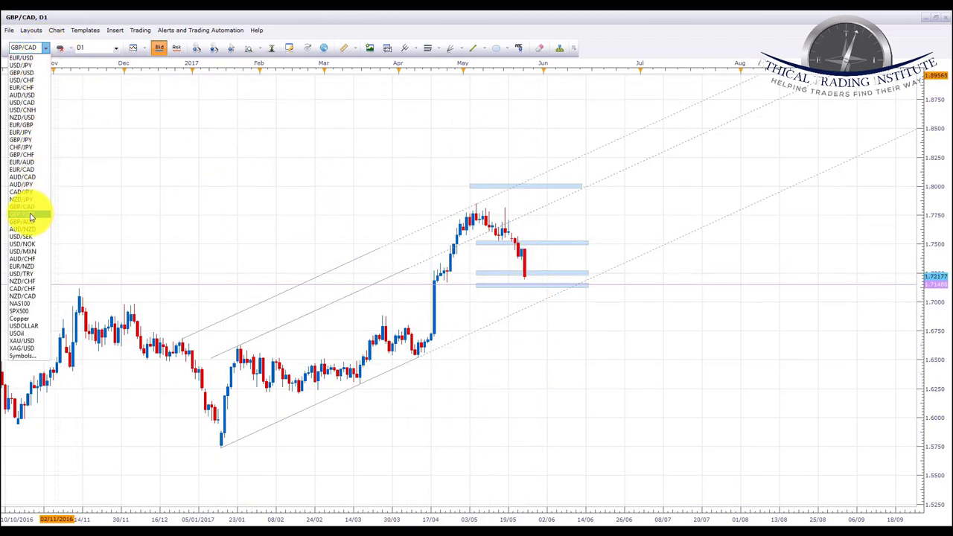
click(30, 215)
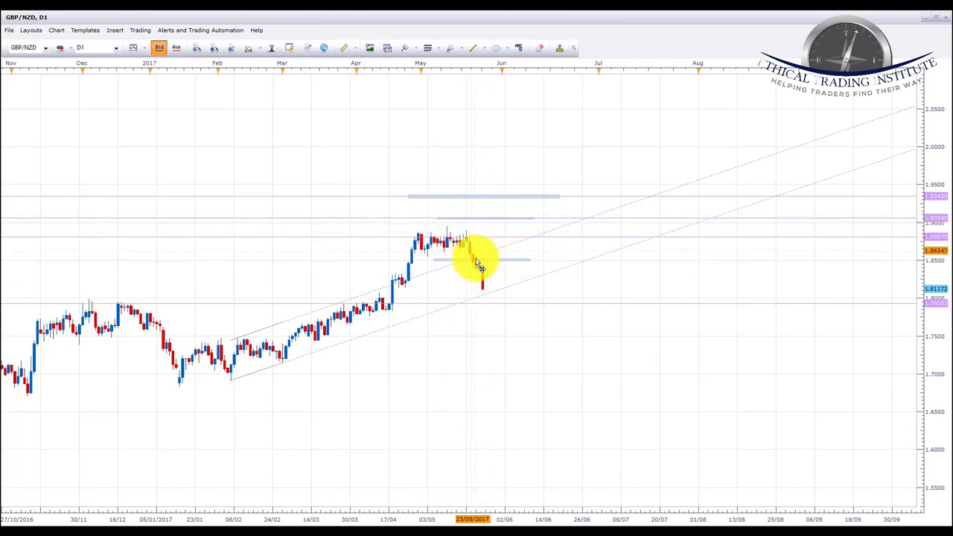
click(491, 291)
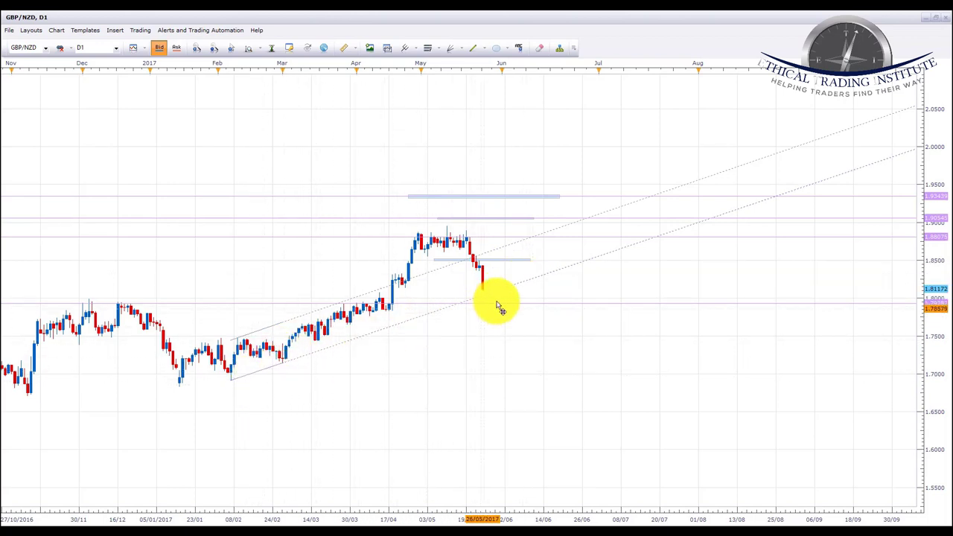
click(472, 347)
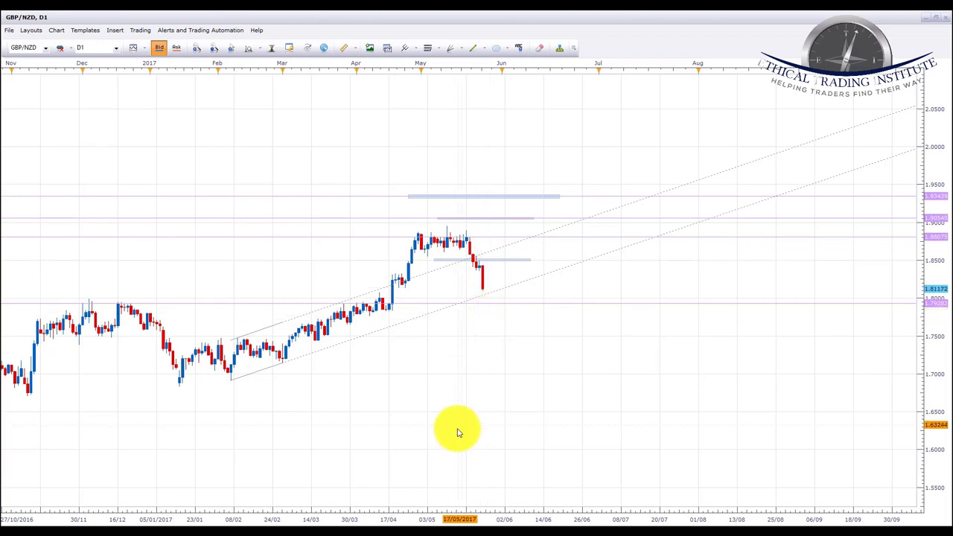
Step: Show the GBP/AUD daily chart, followed by AUD/NZD, to review price against their marked zones and trendlines
click(44, 47)
click(28, 224)
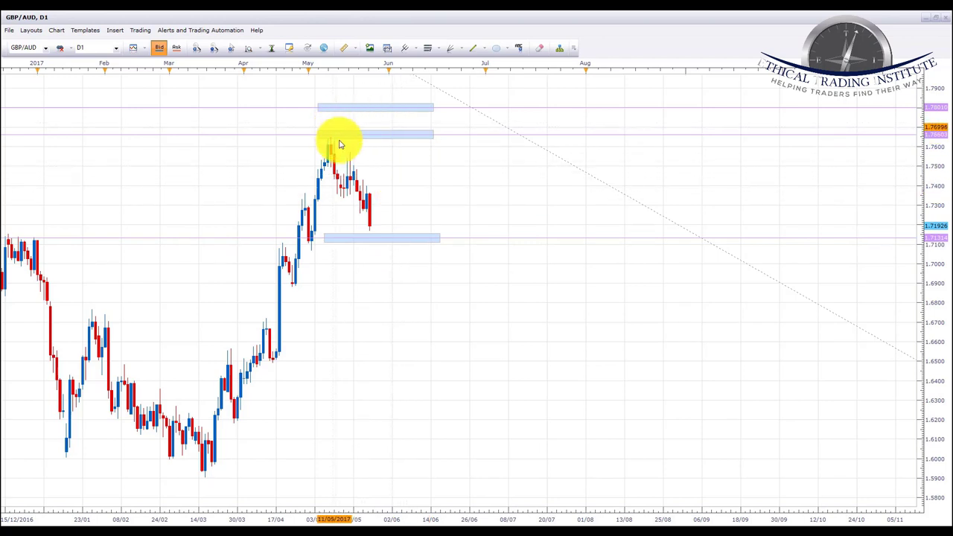
click(45, 48)
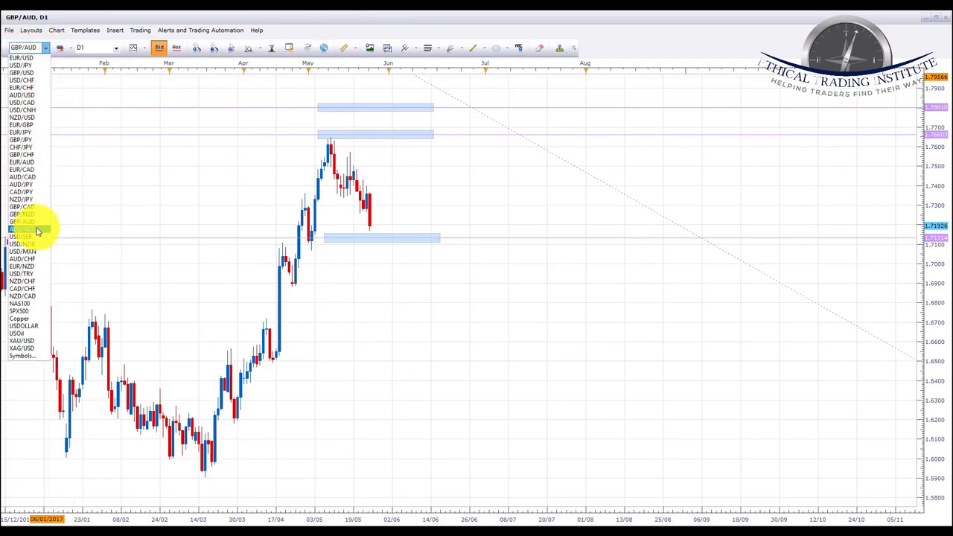
click(23, 229)
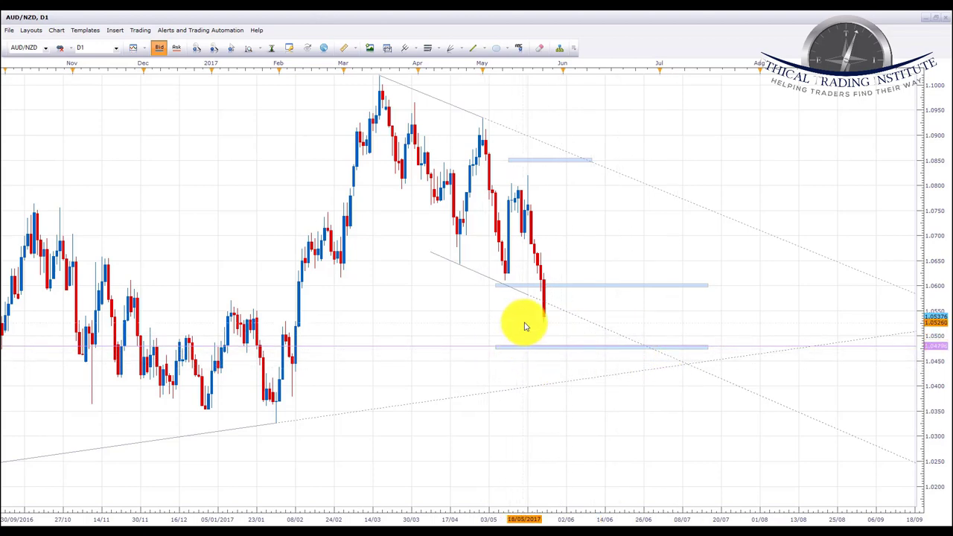
drag(574, 234, 544, 238)
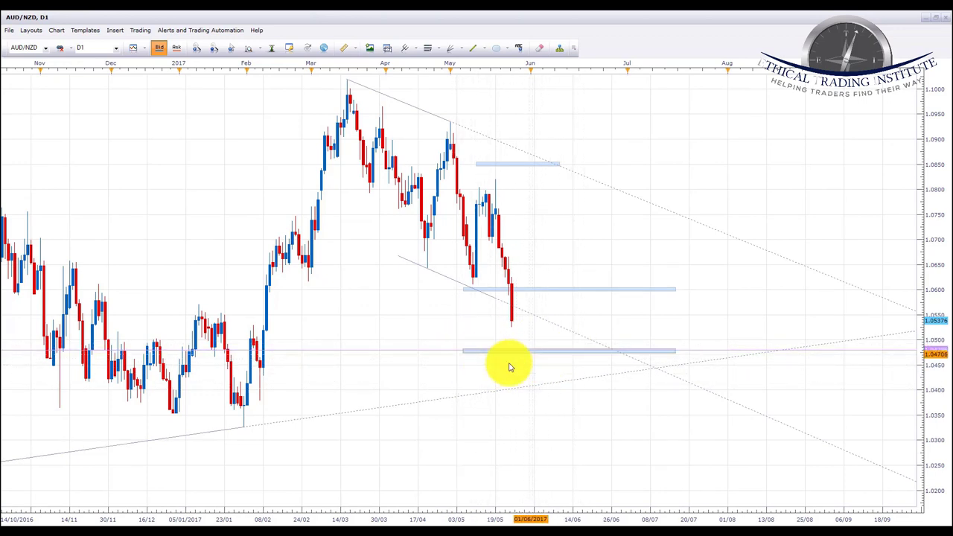
Step: Switch the daily chart to AUD/CHF and examine price above the marked zone near 0.7200
click(45, 48)
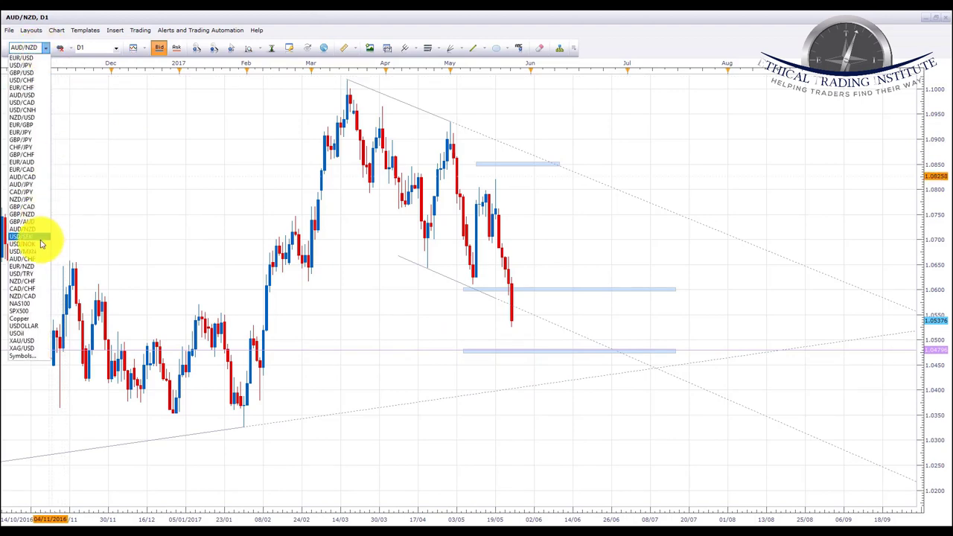
click(29, 260)
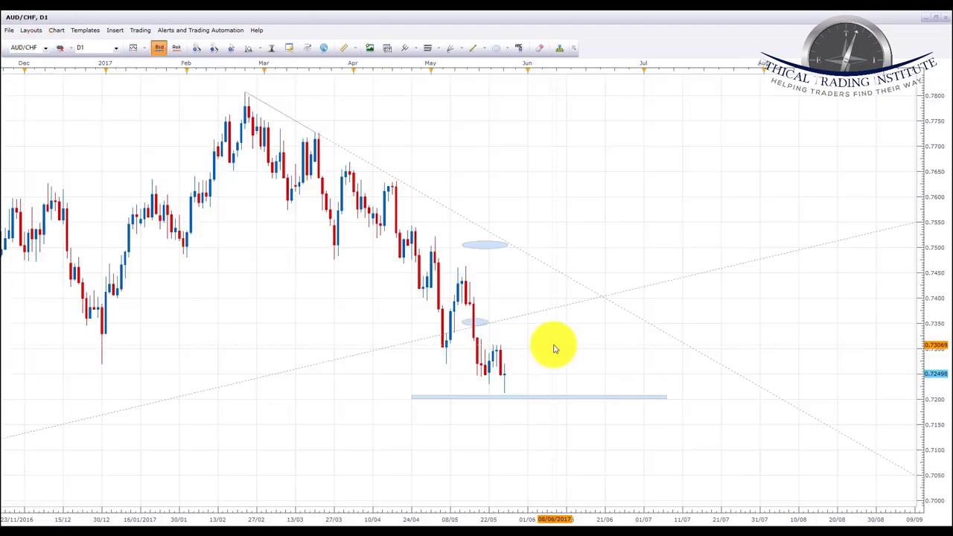
drag(585, 357, 545, 263)
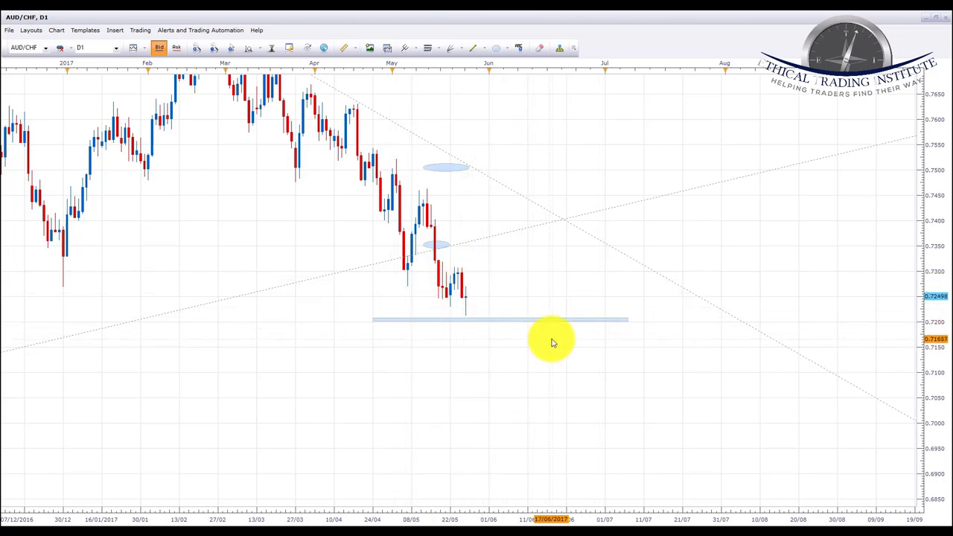
Step: Switch the daily chart to EUR/NZD and examine recent price action between the marked upper and lower zones
click(46, 48)
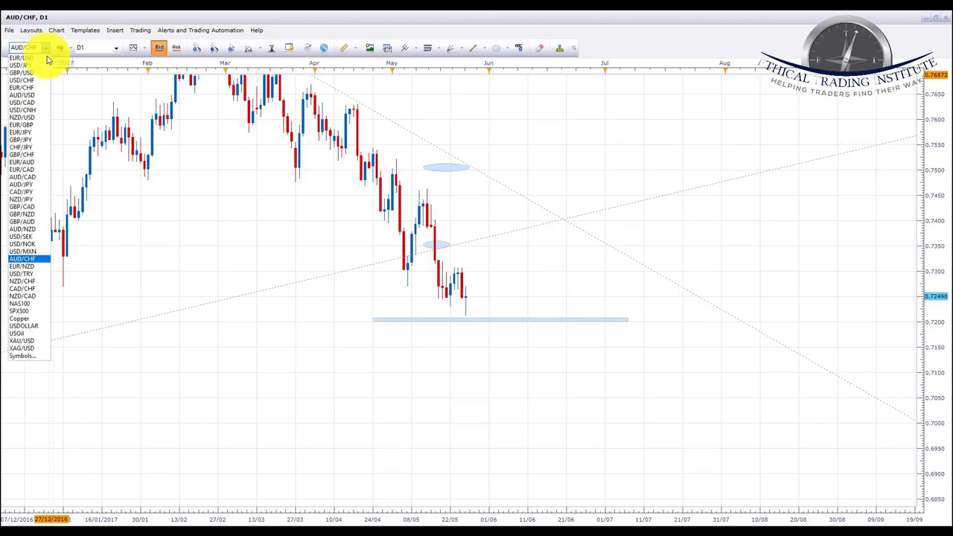
click(24, 266)
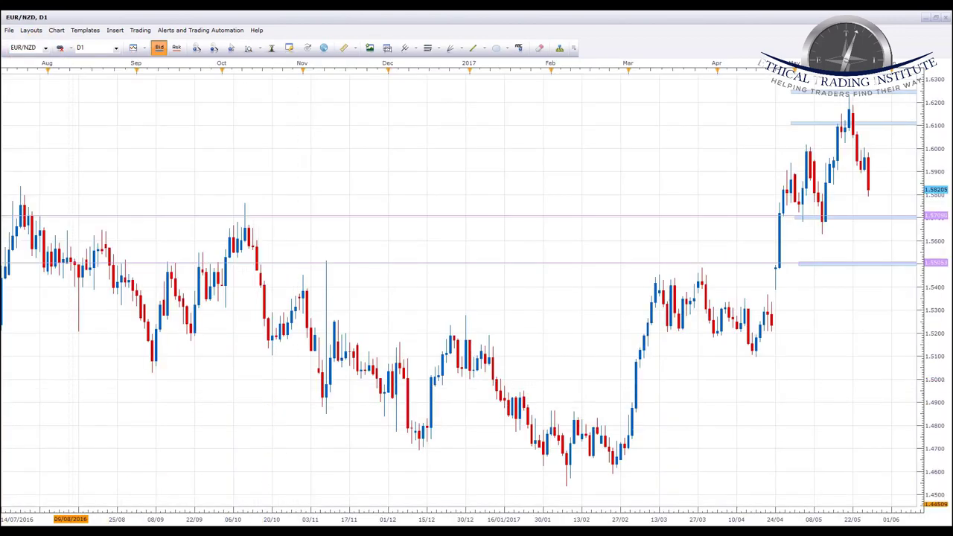
scroll(466, 397, down, 5)
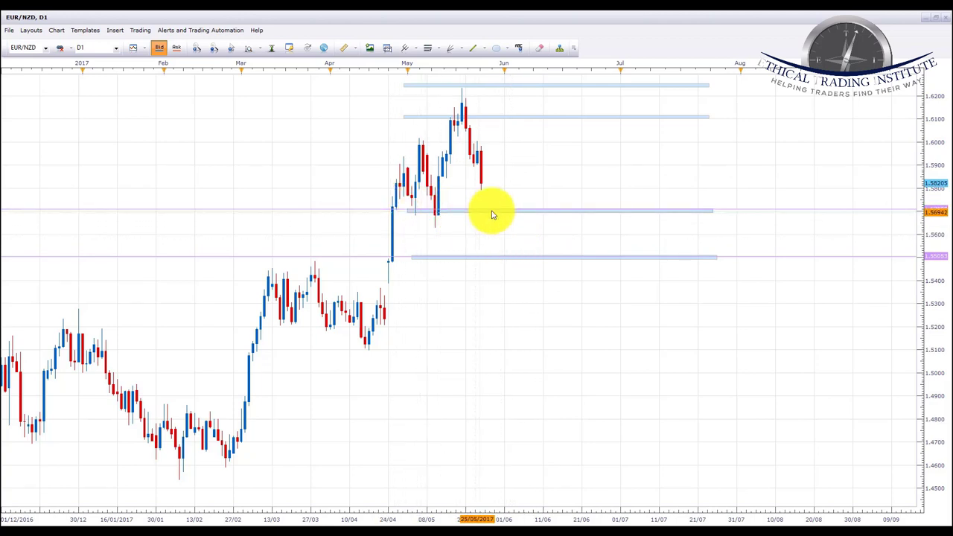
drag(511, 189, 496, 259)
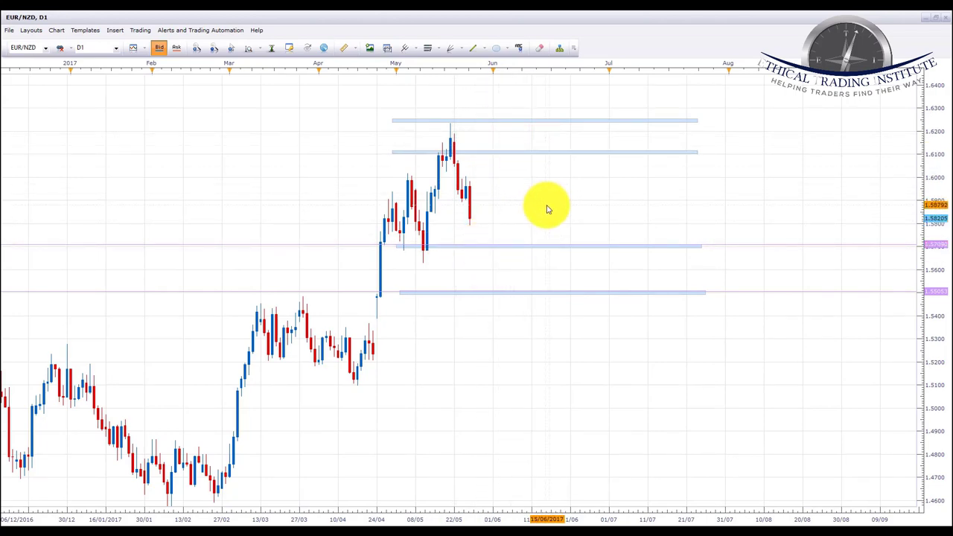
drag(537, 212, 506, 291)
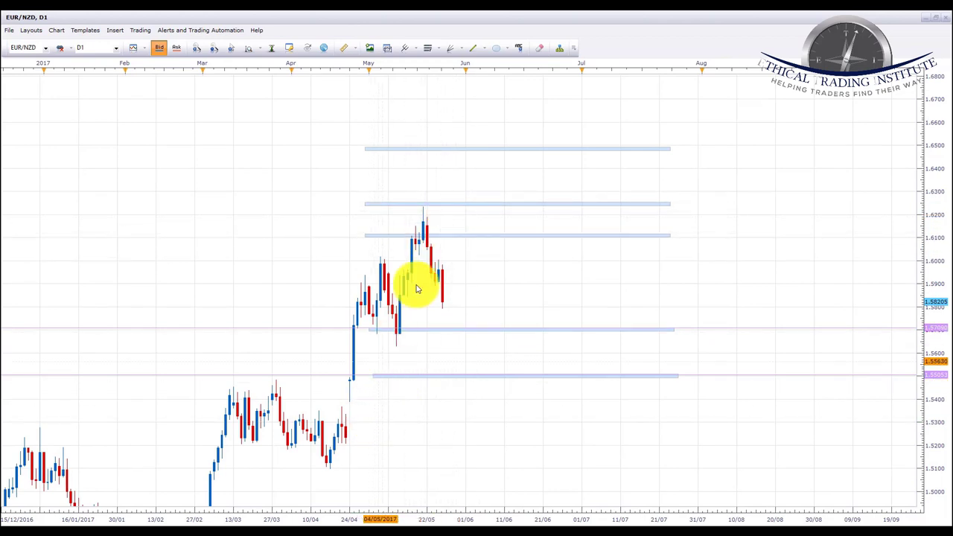
drag(500, 314, 492, 221)
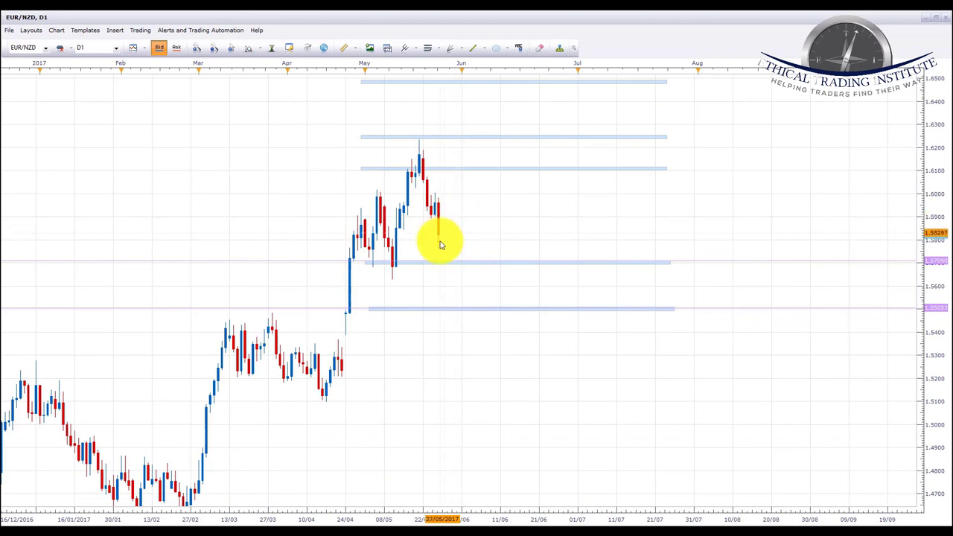
click(463, 262)
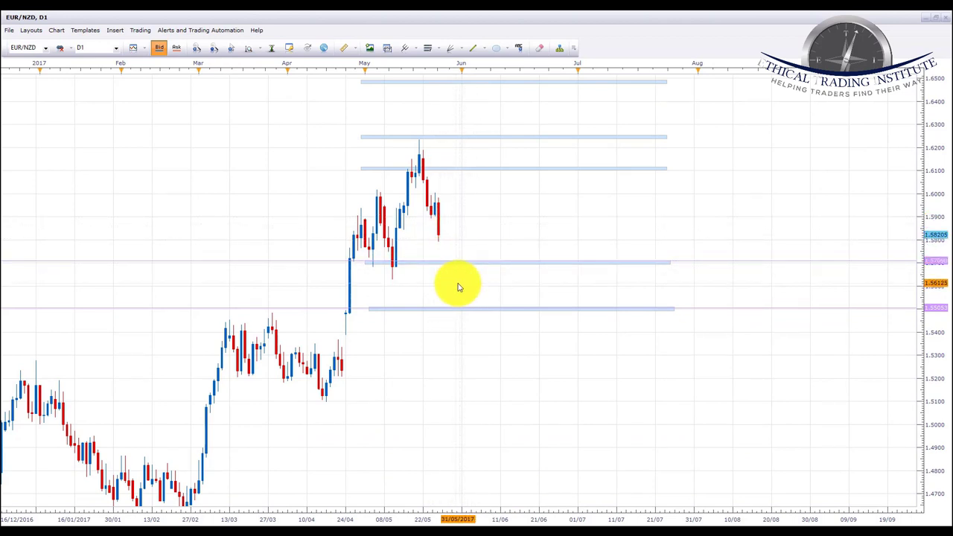
drag(498, 253, 494, 273)
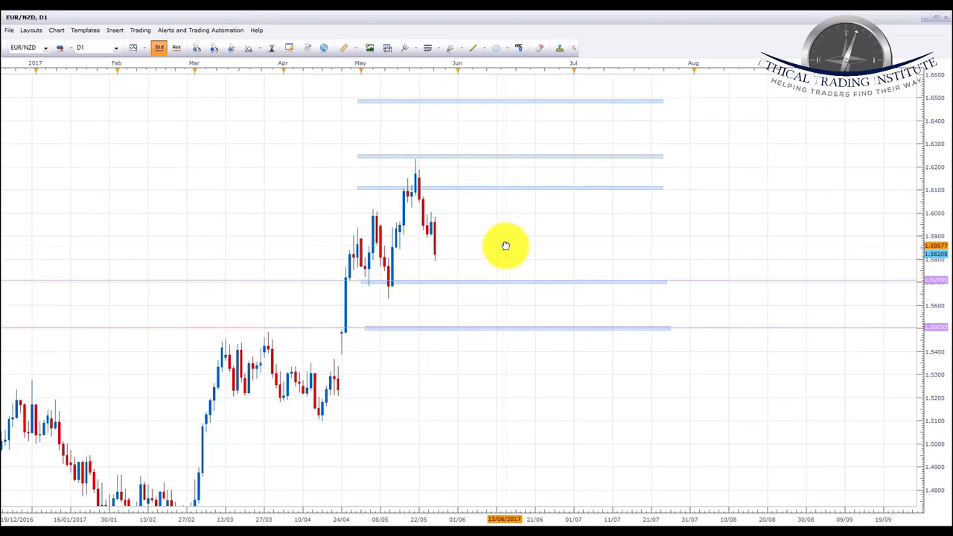
scroll(484, 264, down, 1)
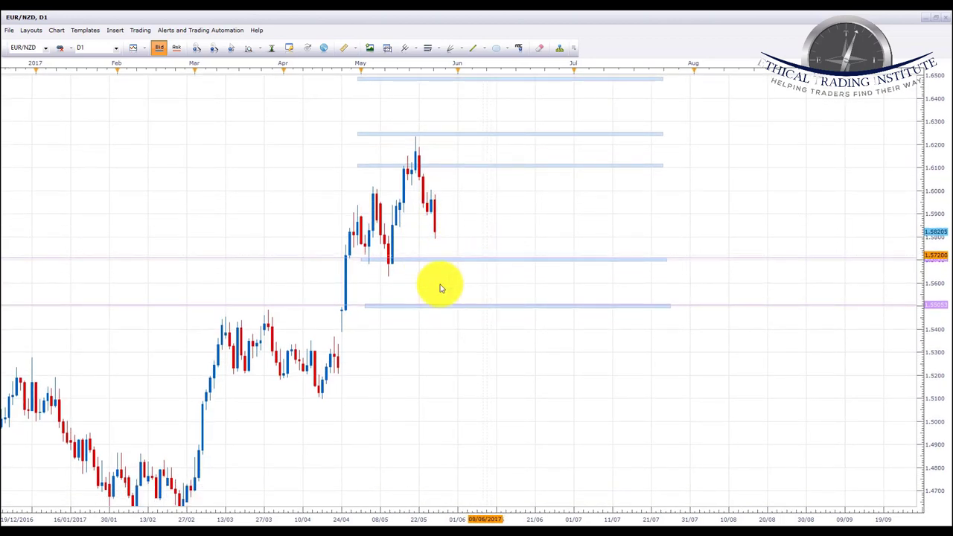
Step: Switch the daily chart to NZD/CHF and examine the descending trendline, the March to May highs and the marked zones
click(46, 49)
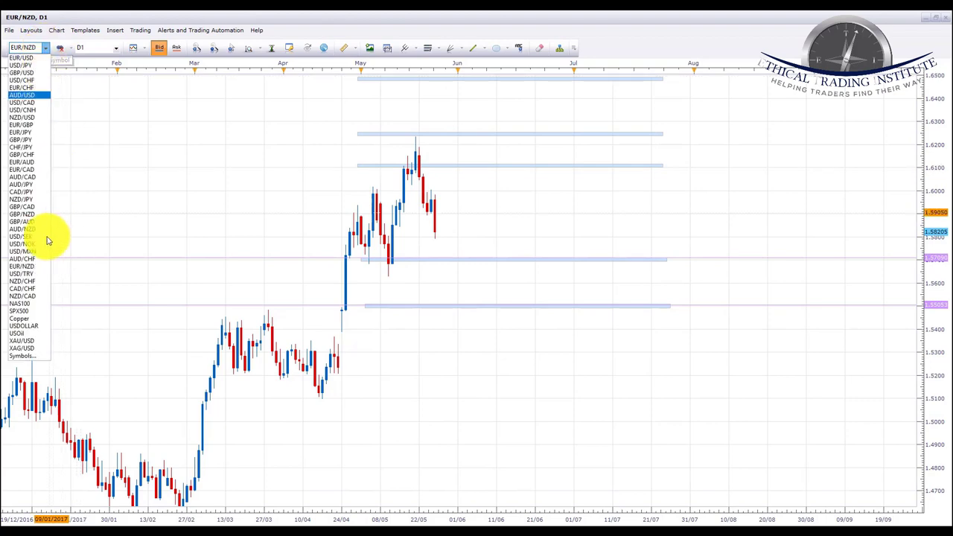
click(32, 283)
drag(628, 298, 239, 268)
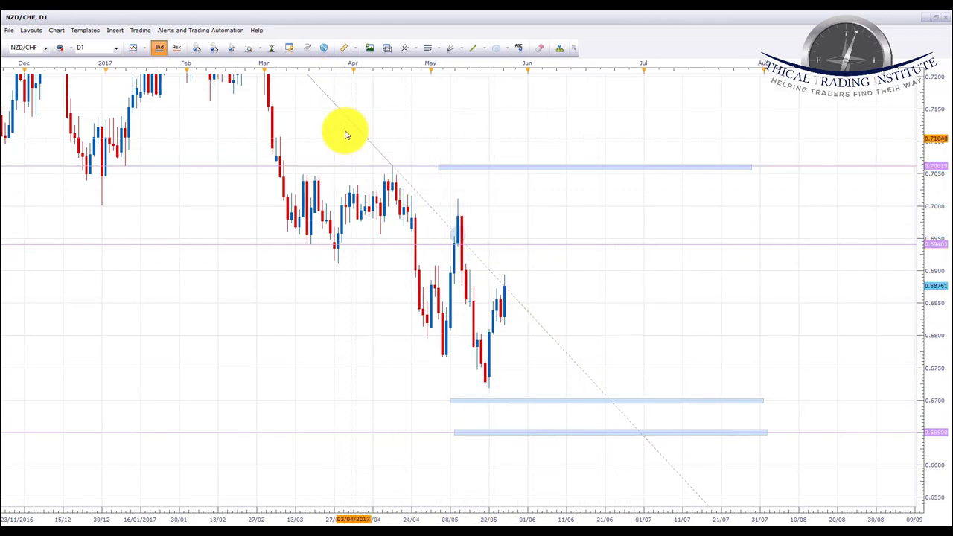
drag(412, 154, 451, 185)
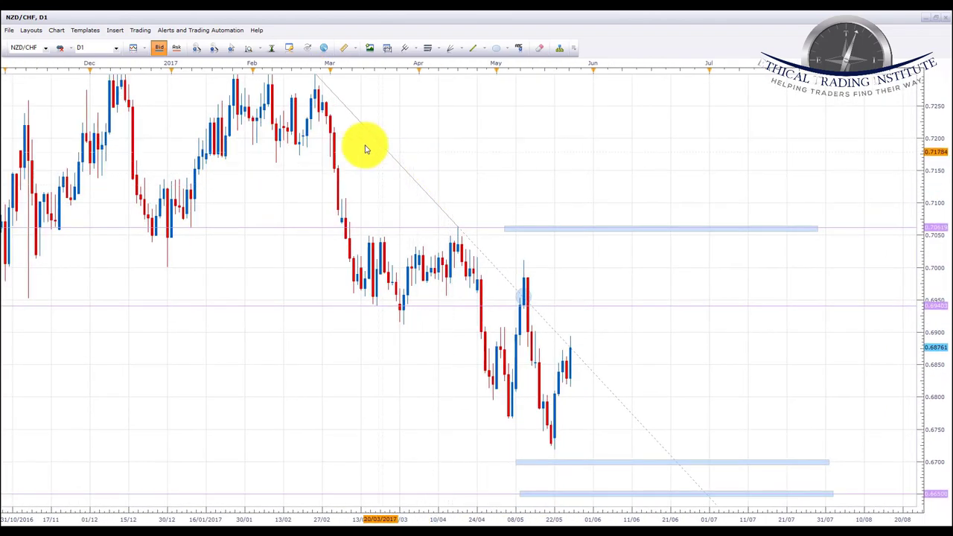
drag(543, 156, 464, 64)
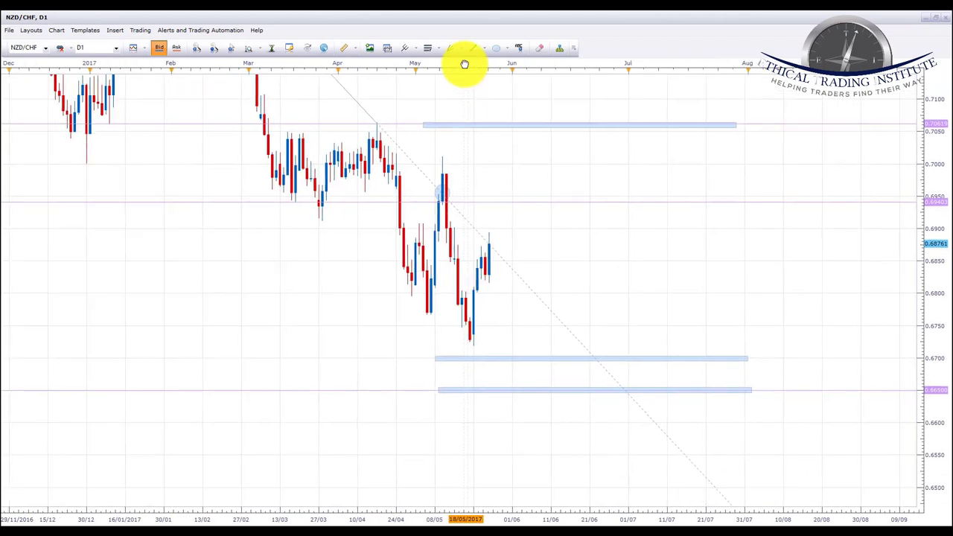
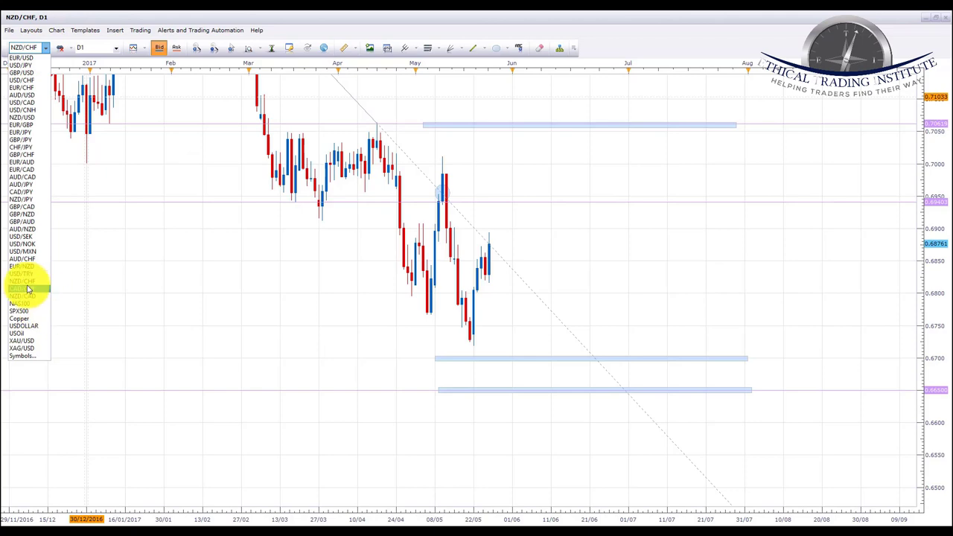
Step: Switch the daily chart to CAD/CHF and examine recent candles against the long ascending trendline and the marked horizontal zones
click(22, 289)
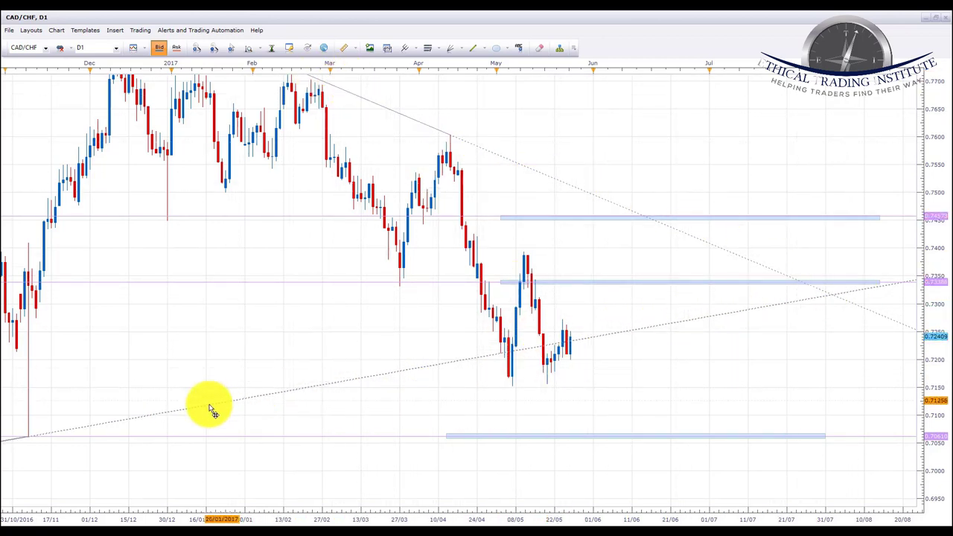
drag(667, 390, 621, 336)
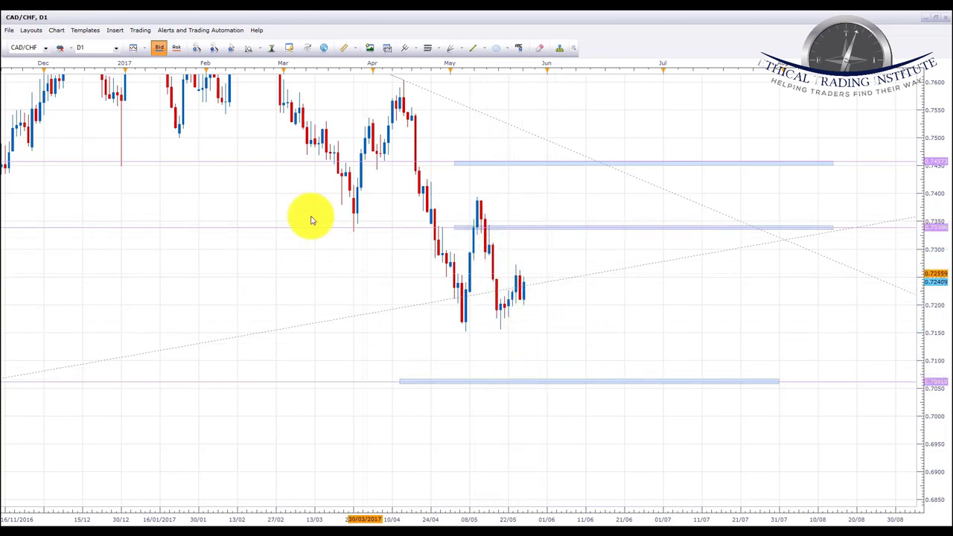
Step: Switch the daily chart to XAU/USD and examine price against the converging trendlines and the marked zone near 1,260
click(46, 47)
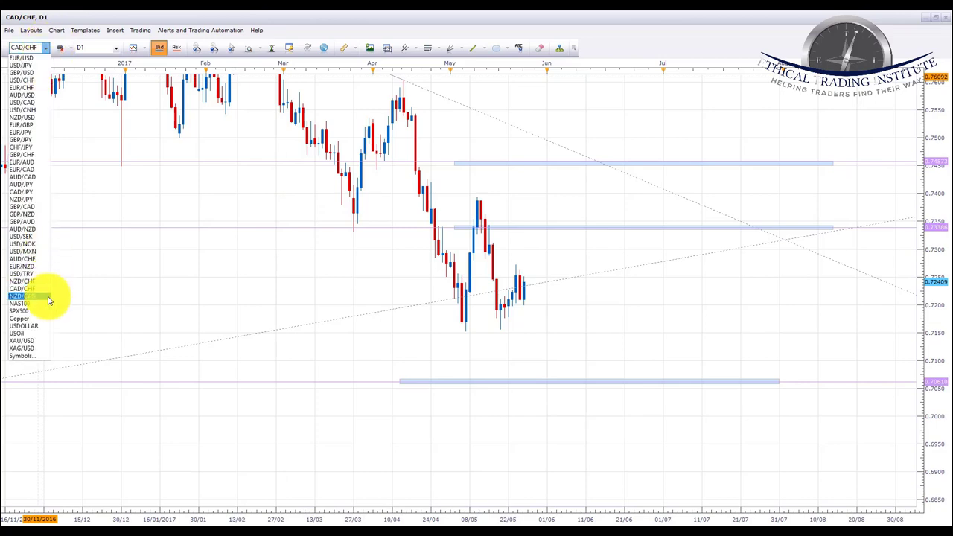
click(21, 340)
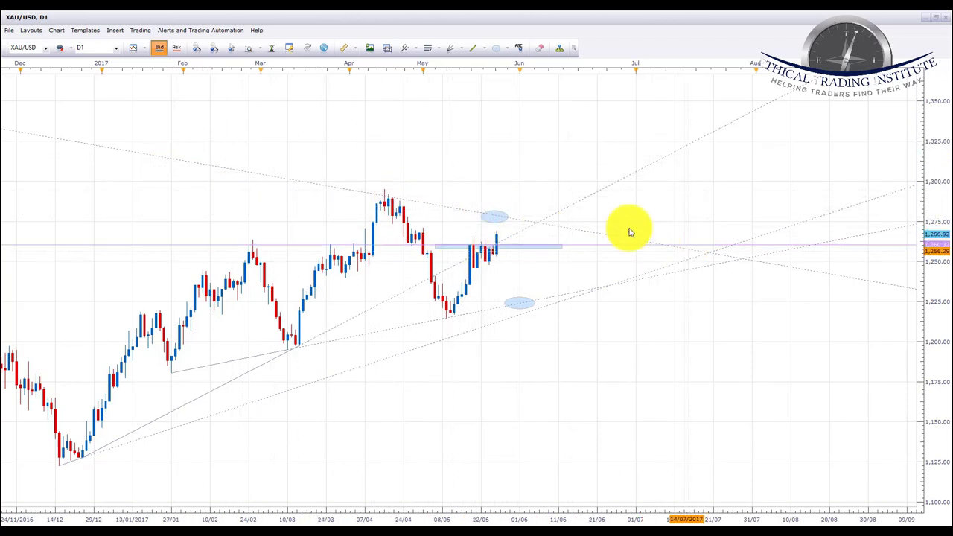
scroll(655, 238, up, 3)
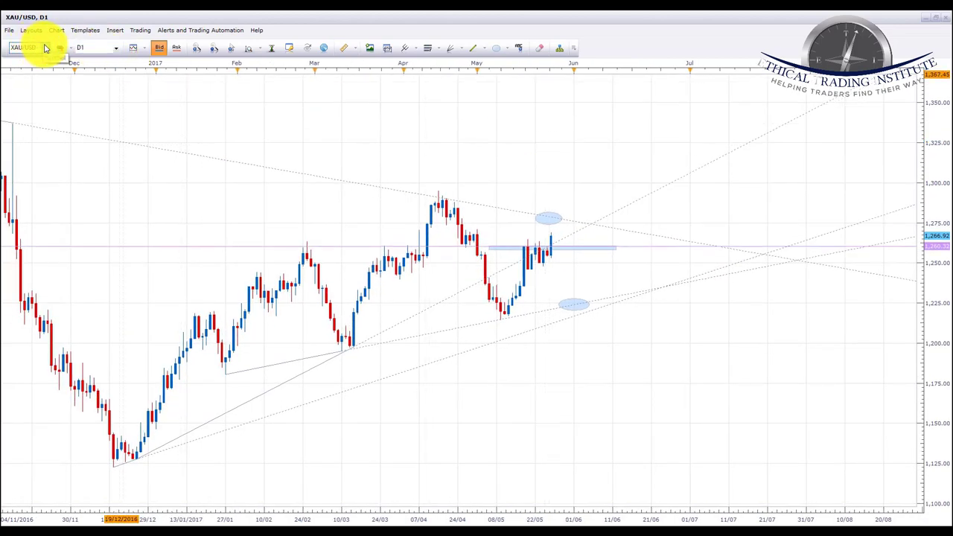
Step: Switch the daily chart to XAG/USD and examine the highlighted area where the ascending trendline meets the horizontal level near 17.50
click(44, 48)
click(26, 350)
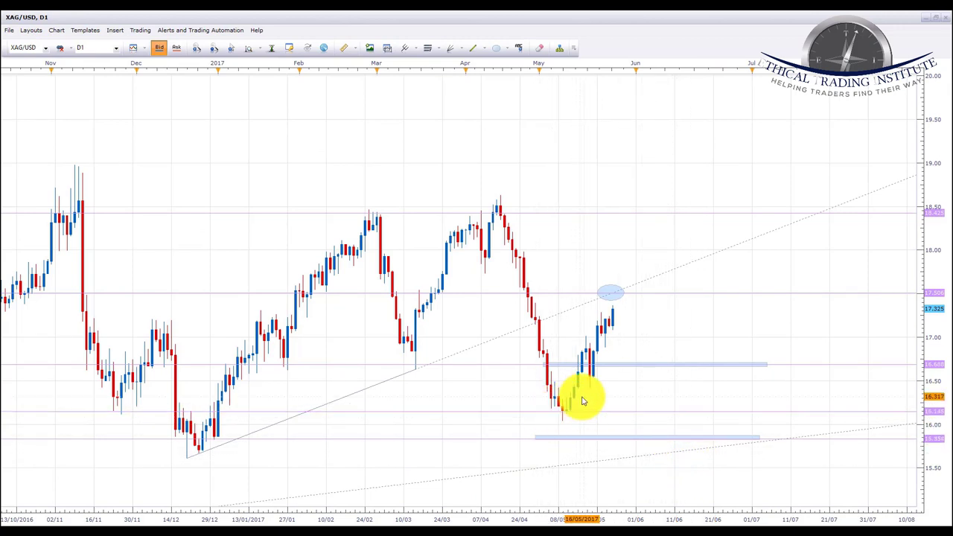
scroll(637, 394, down, 2)
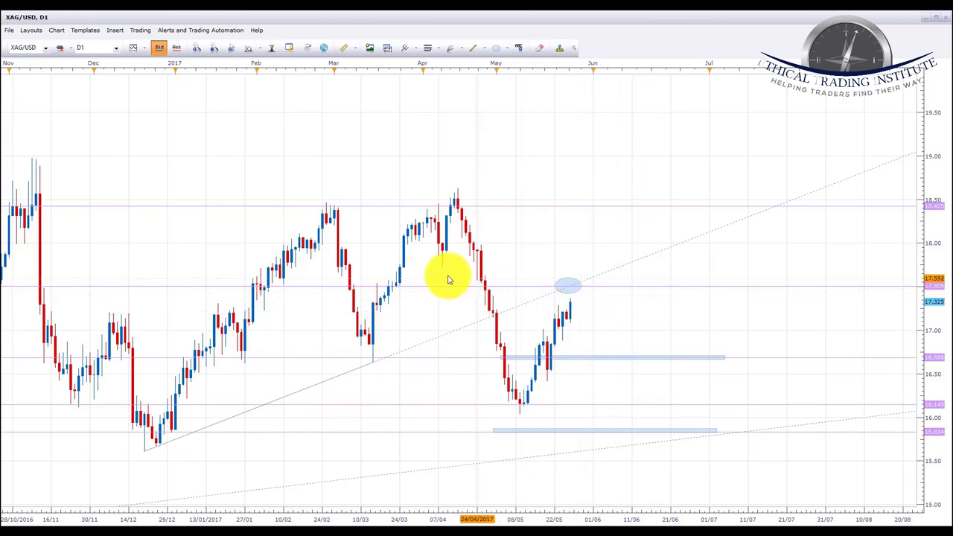
click(571, 283)
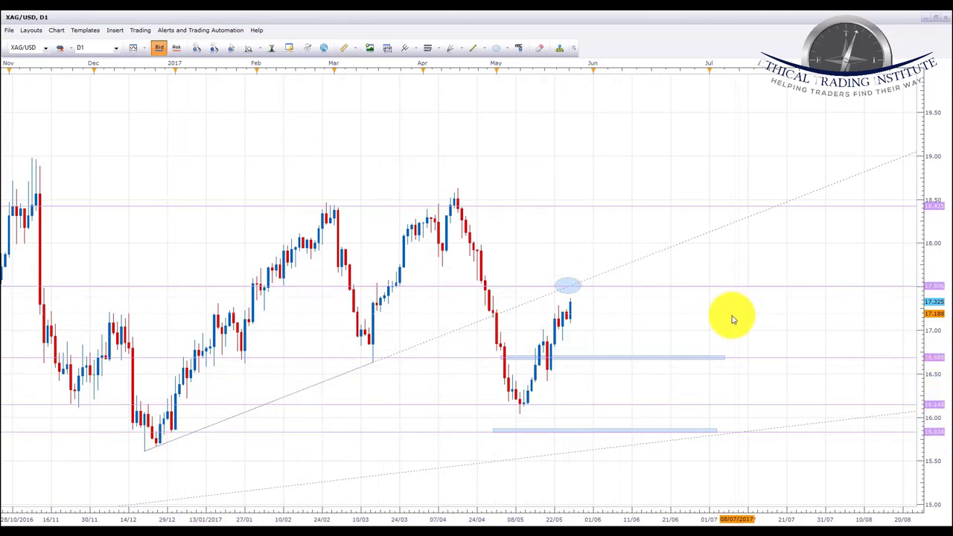
drag(733, 319, 695, 298)
click(533, 259)
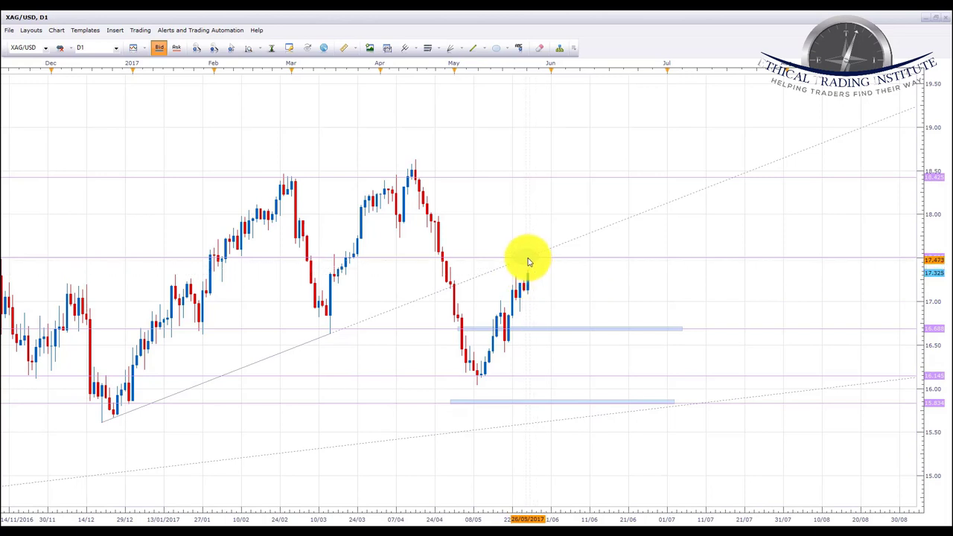